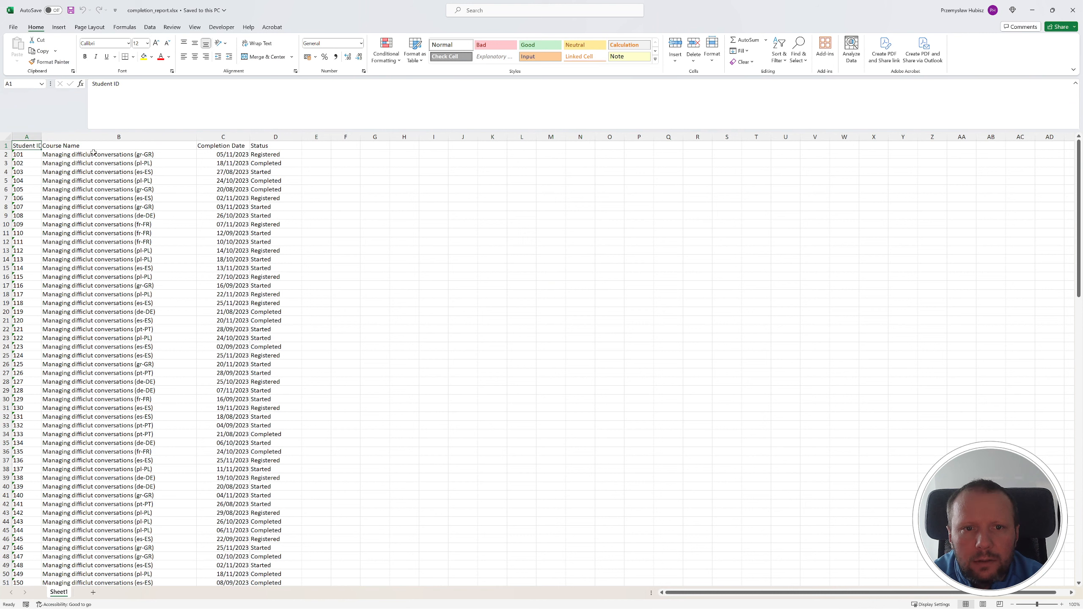
Step: Review the column headers and the language codes in the Course Name column of completion_report.xlsx, and close the workbook
left_click(94, 150)
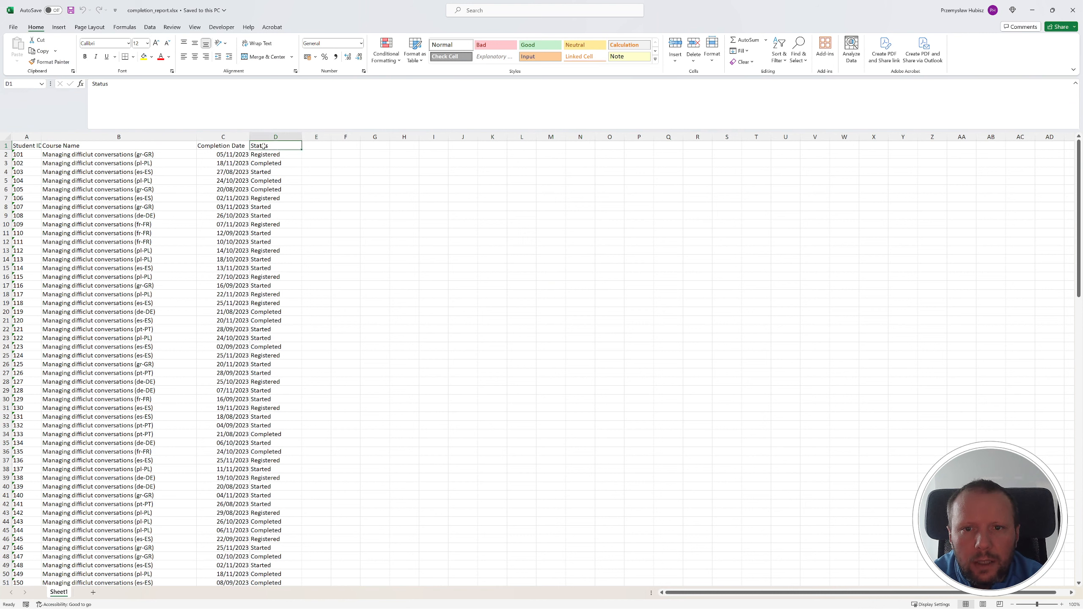
left_click(246, 147)
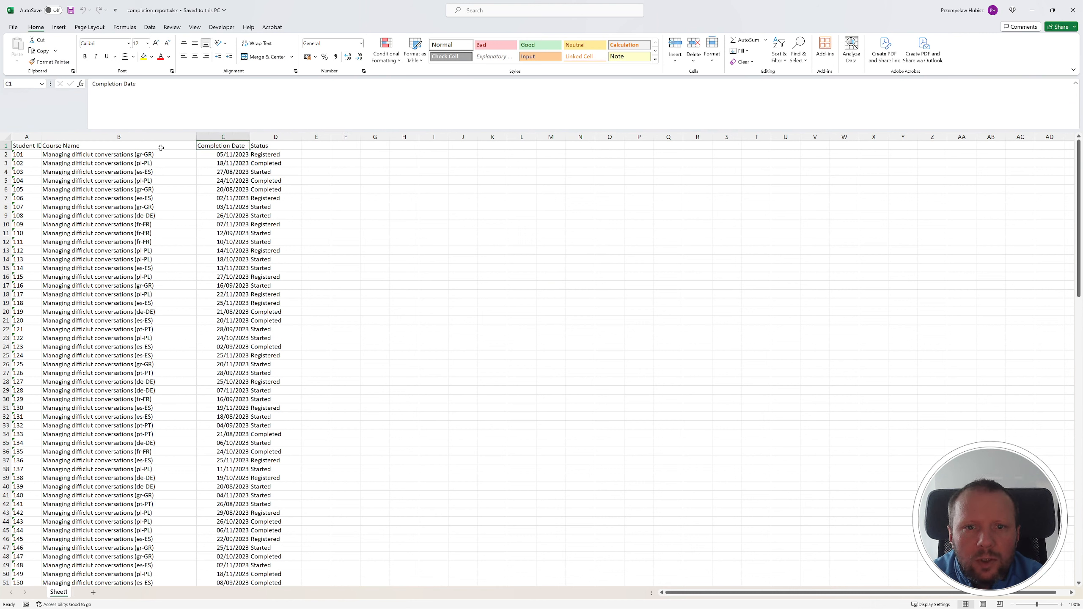
left_click_drag(157, 155, 159, 244)
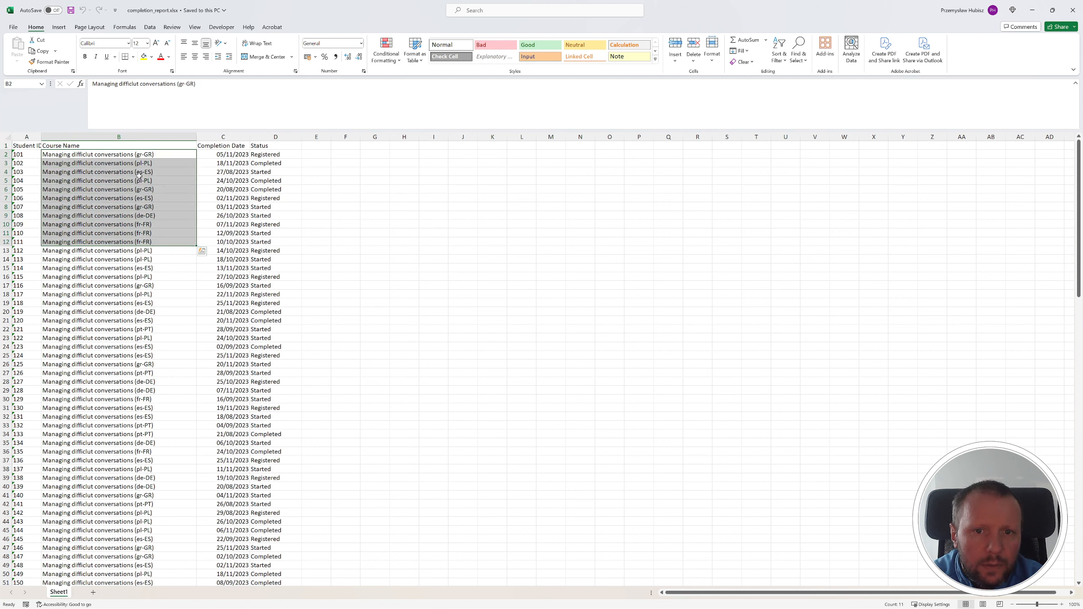
left_click_drag(147, 155, 149, 216)
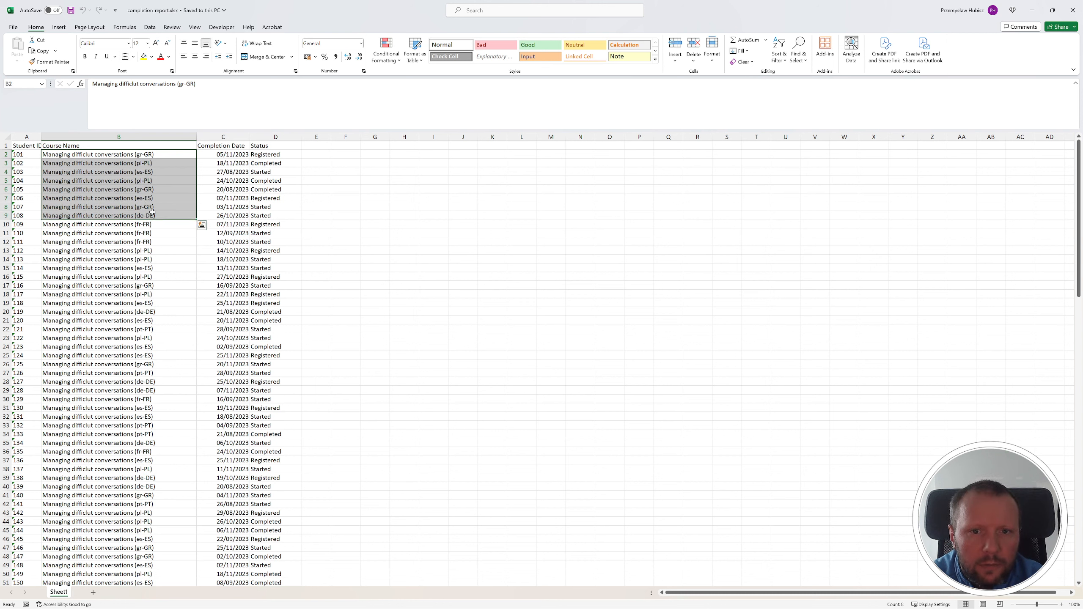
left_click(147, 181)
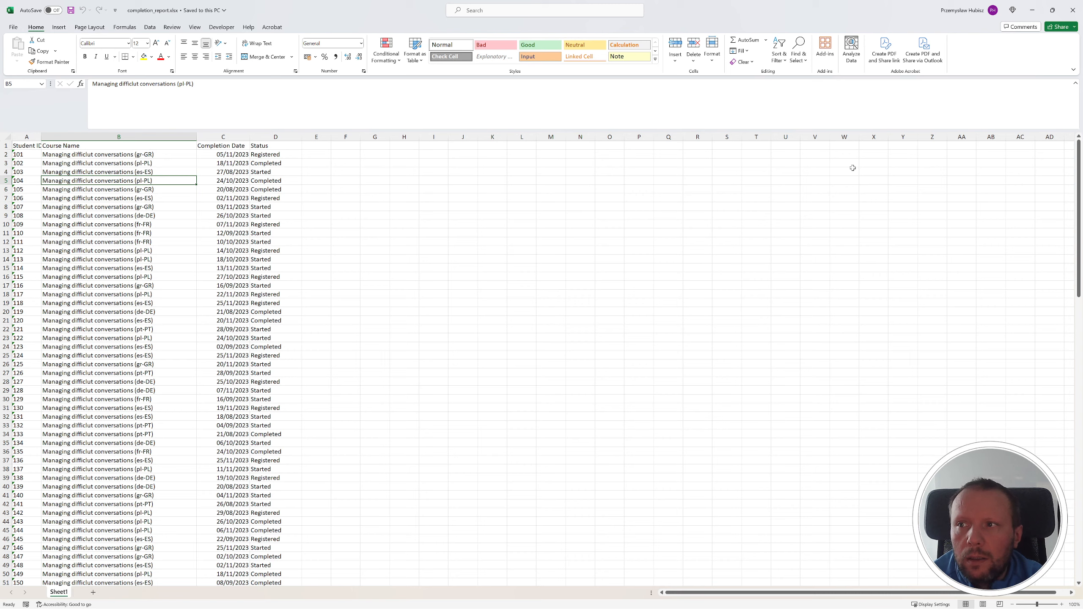
left_click(1072, 9)
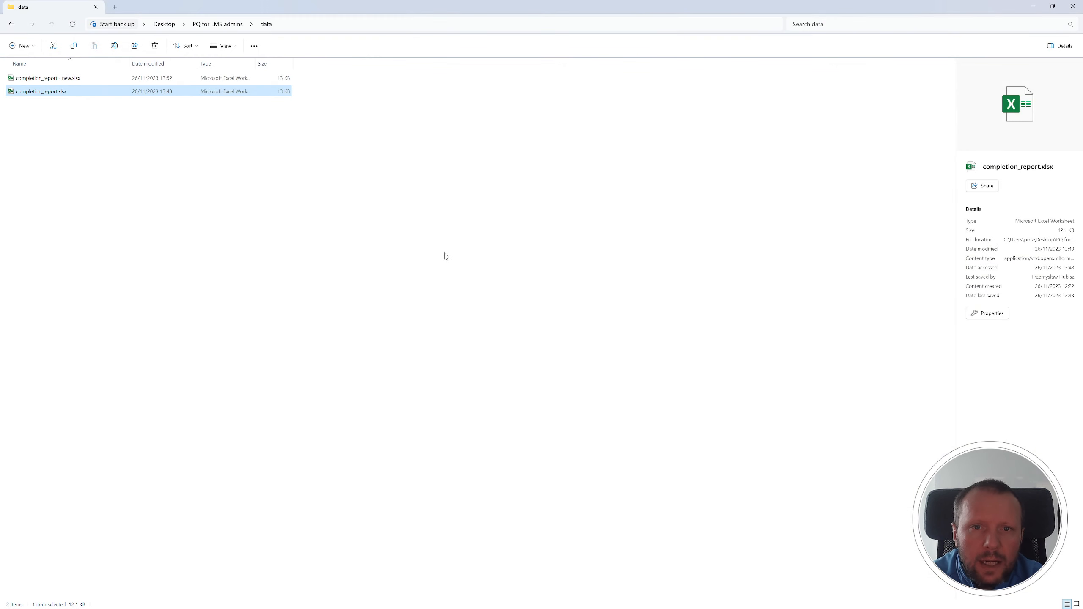
Step: Open report.xlsx from the PQ for LMS admins folder
left_click(218, 23)
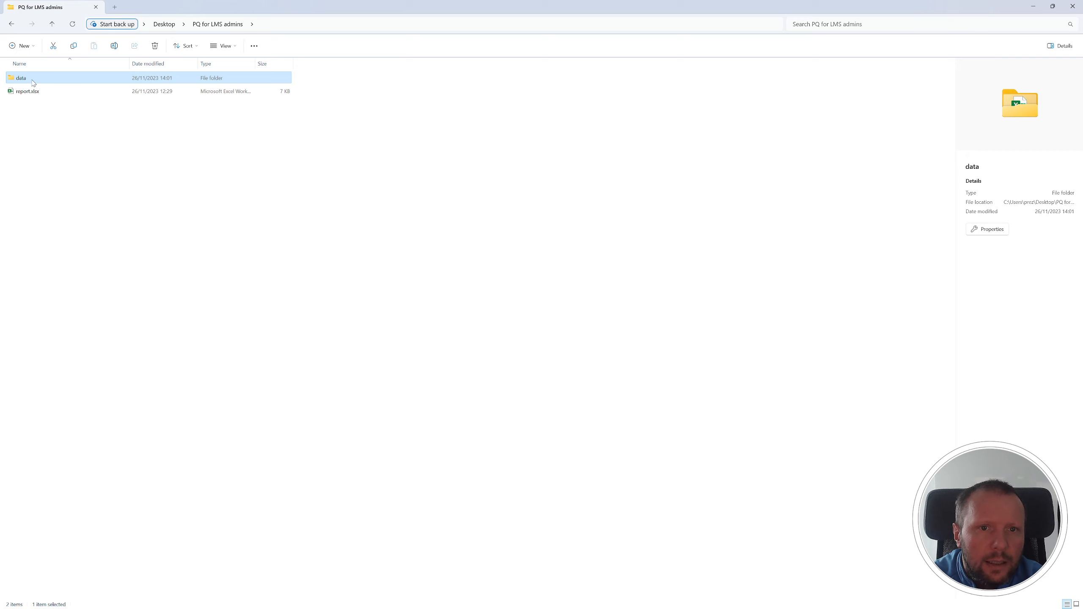
mouse_move(21, 82)
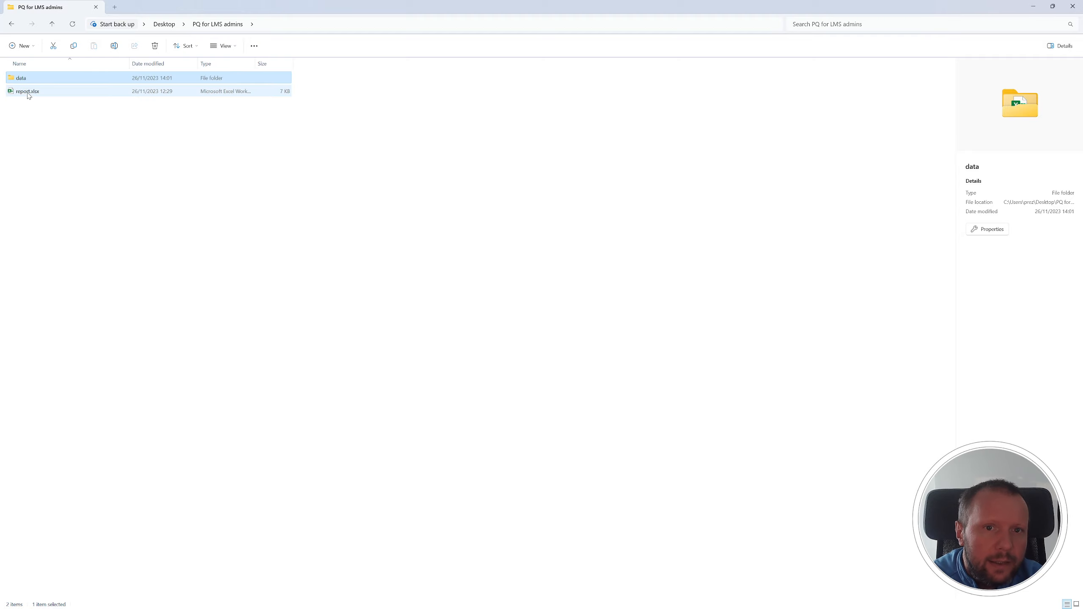
double_click(37, 93)
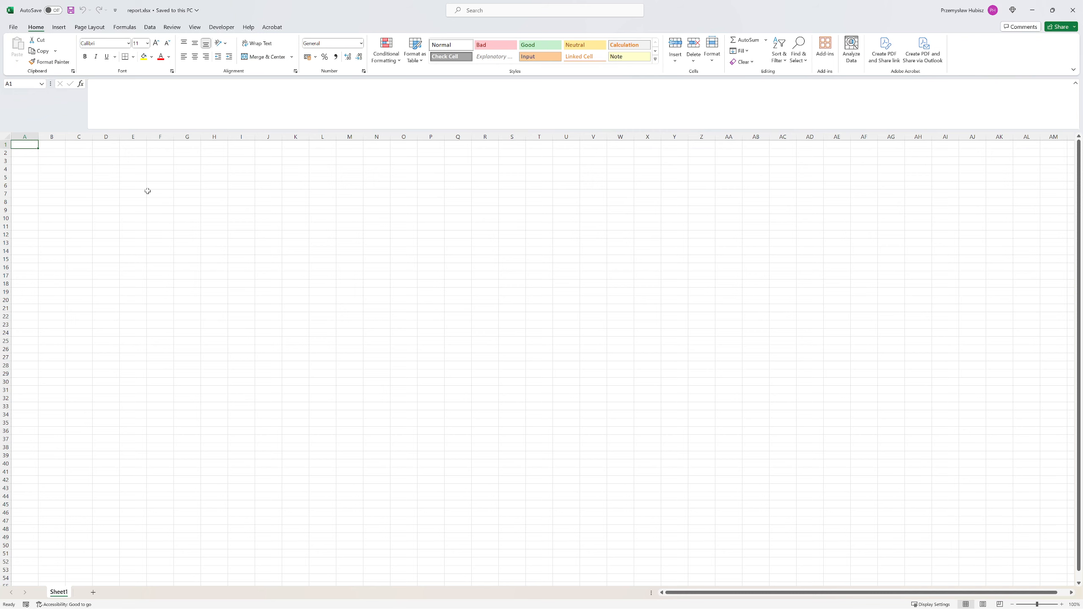
Step: Import completion_report.xlsx from the data folder inside Desktop's PQ for LMS admins folder as an Excel workbook data source
left_click(149, 28)
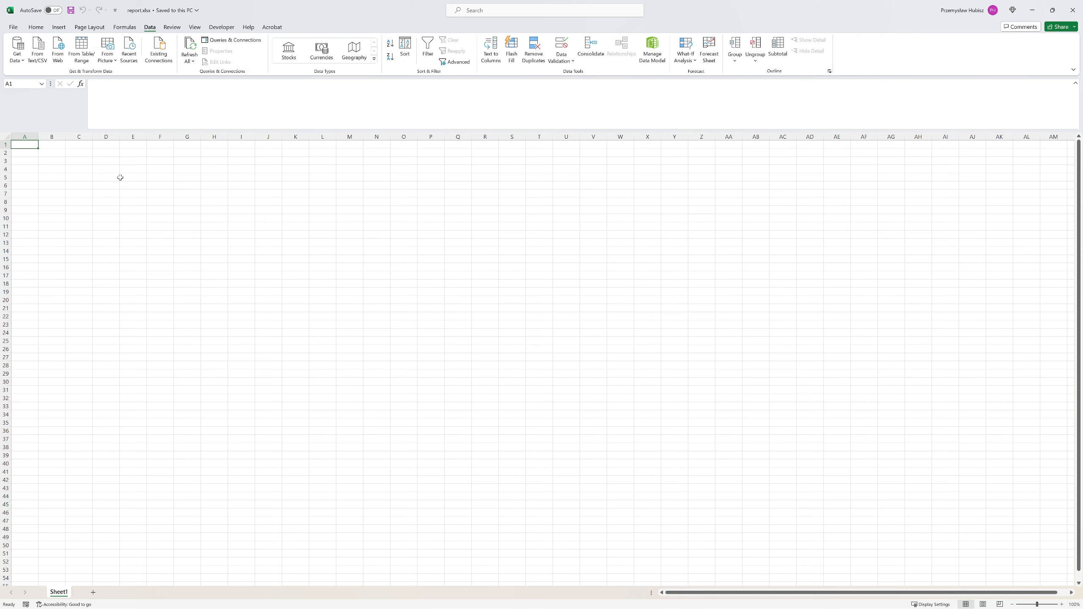
left_click(23, 63)
mouse_move(52, 80)
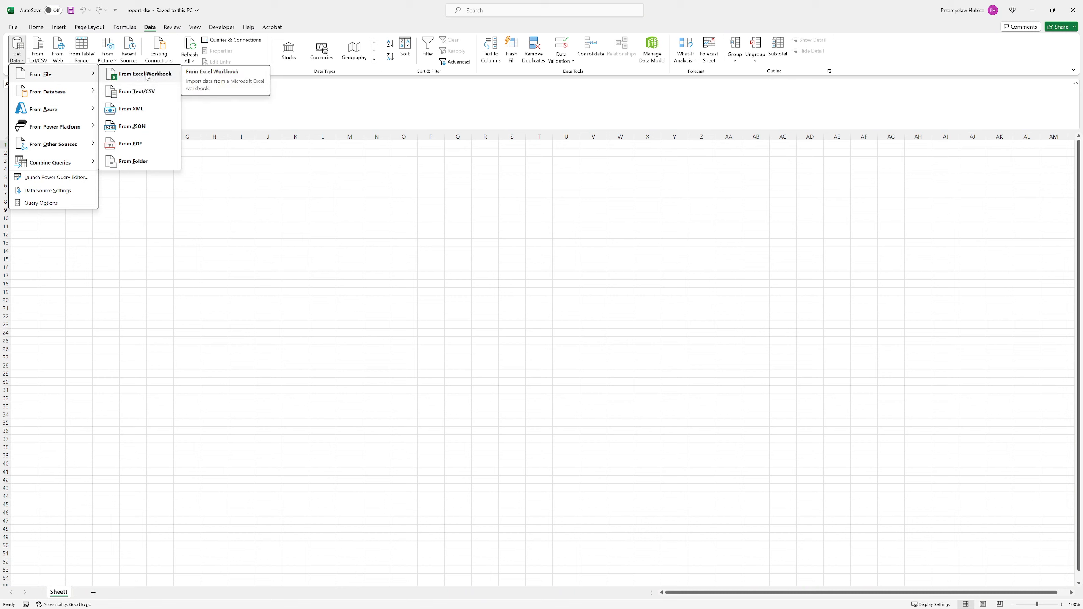
left_click(155, 78)
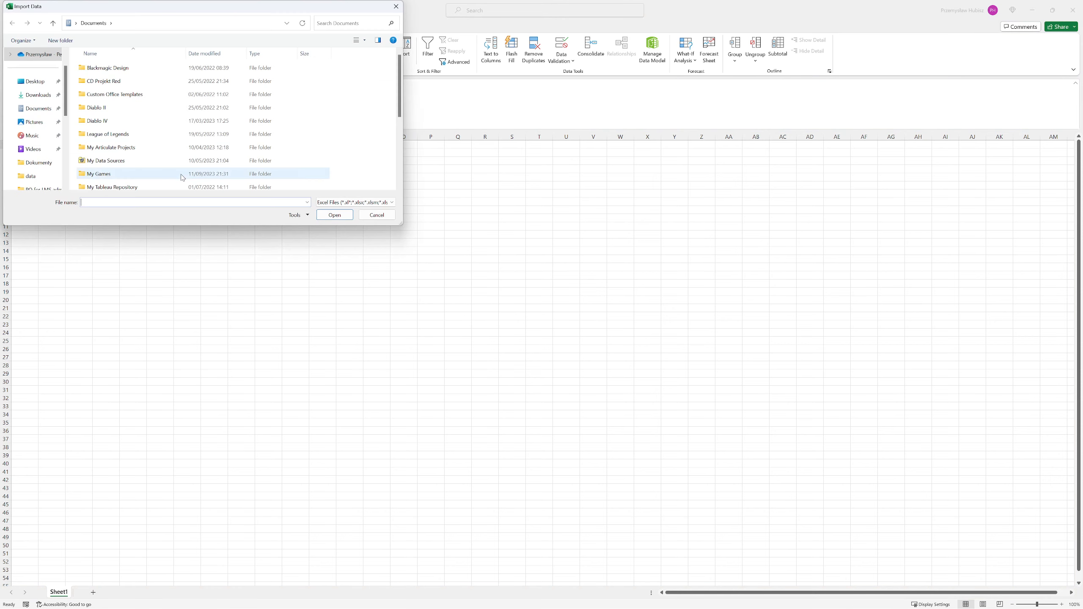
left_click(34, 87)
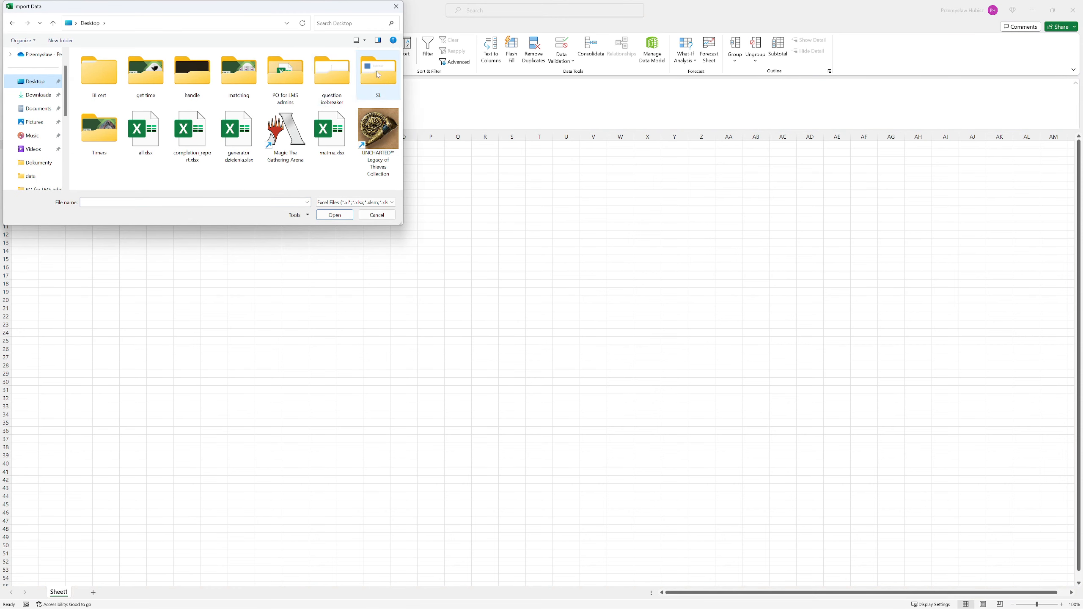
double_click(279, 104)
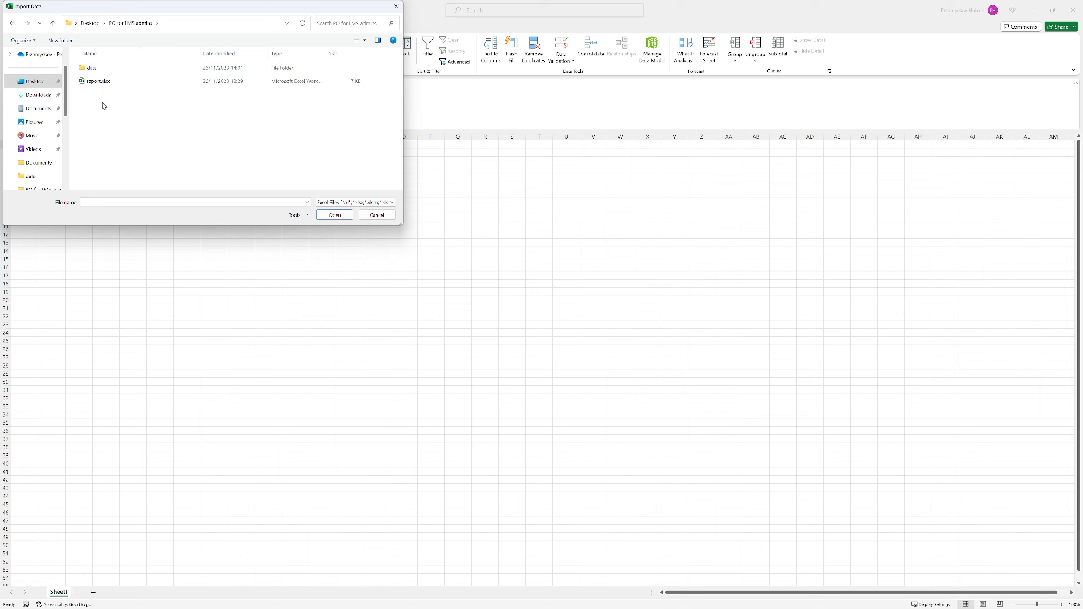
double_click(91, 68)
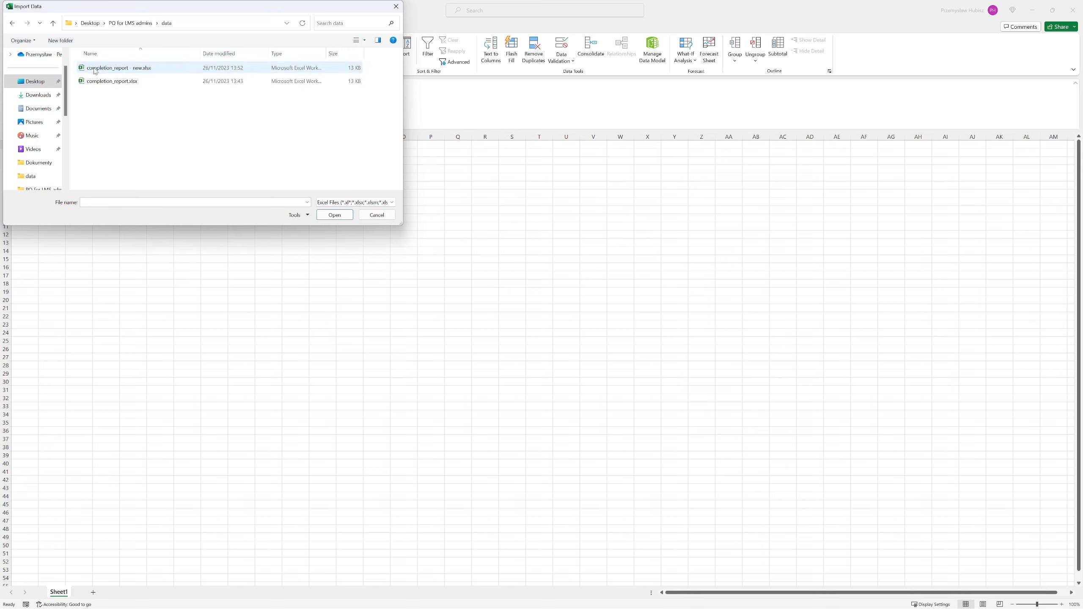
left_click(130, 86)
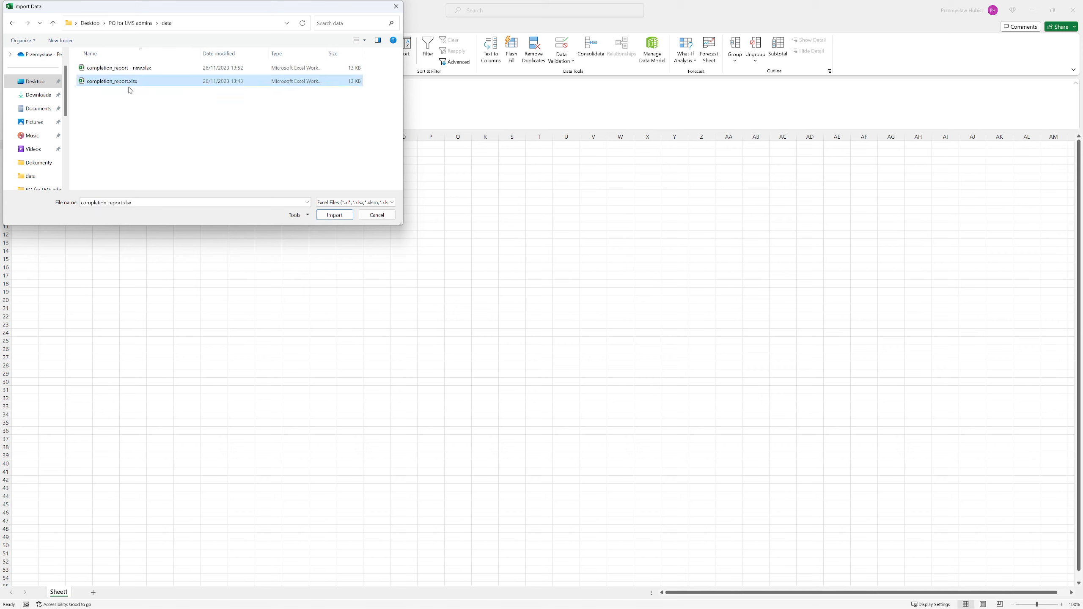
left_click(334, 215)
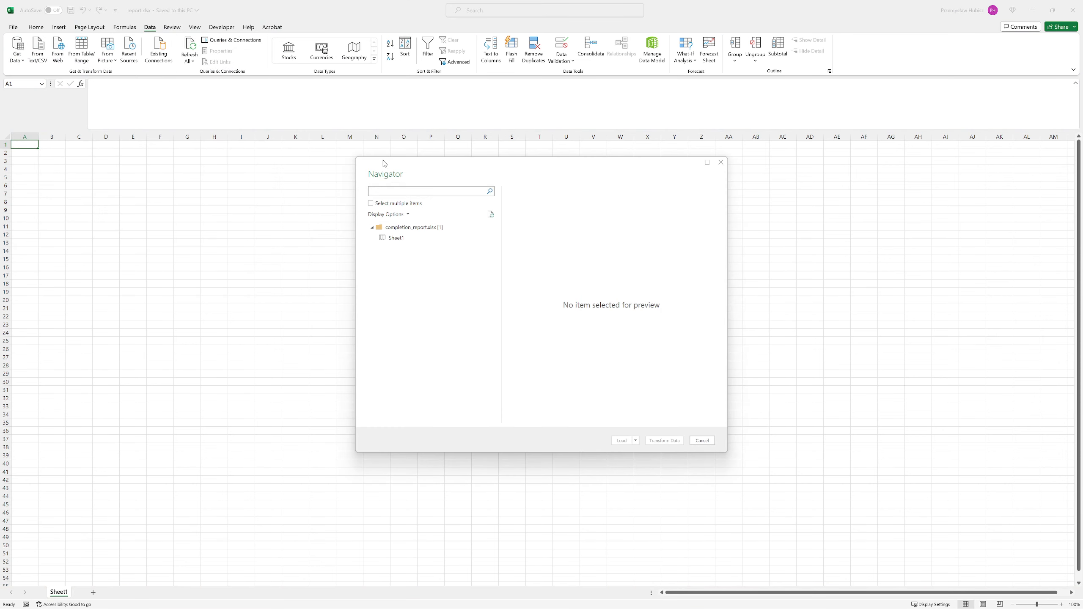
Step: Load Sheet1 of the completion report as a connection only, add it to the Data Model, and close the queries list
left_click(404, 240)
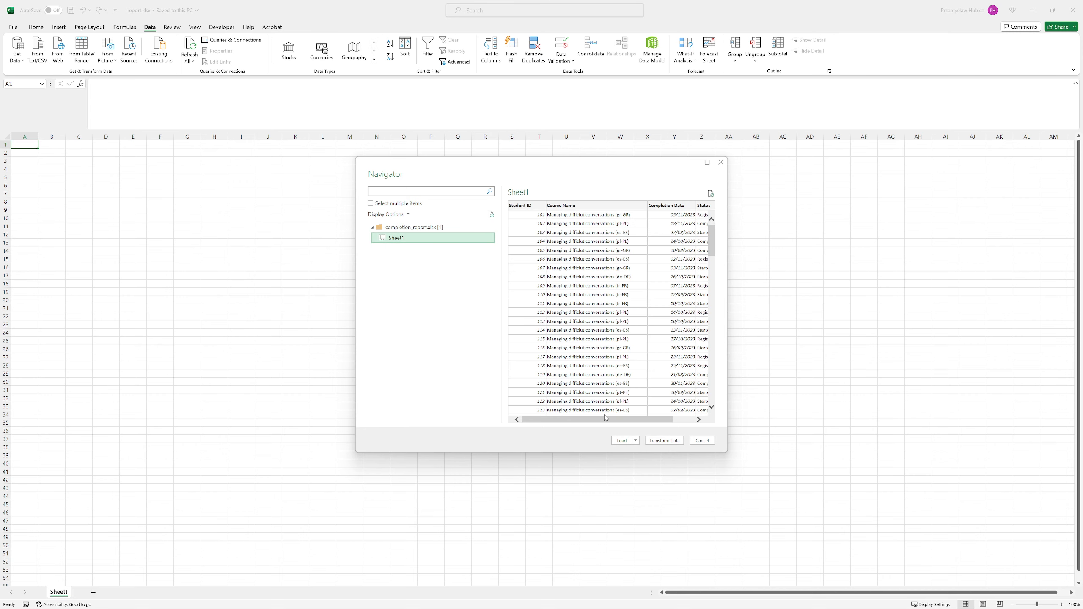
mouse_move(614, 421)
left_mouse_down()
mouse_move(645, 422)
mouse_move(596, 419)
left_mouse_up()
scroll(582, 305, "down", 12)
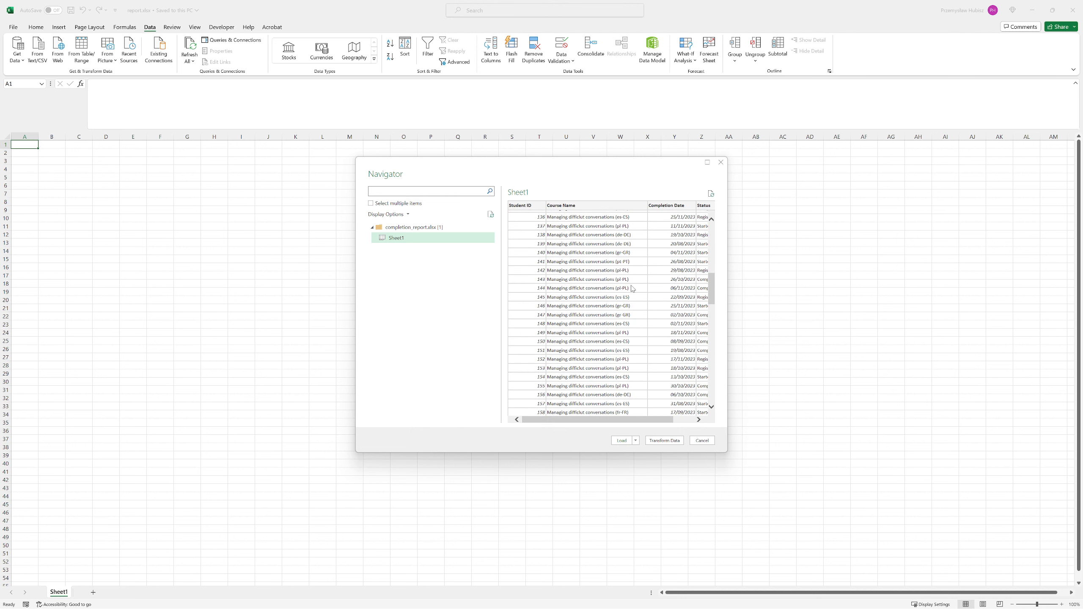
left_click(635, 441)
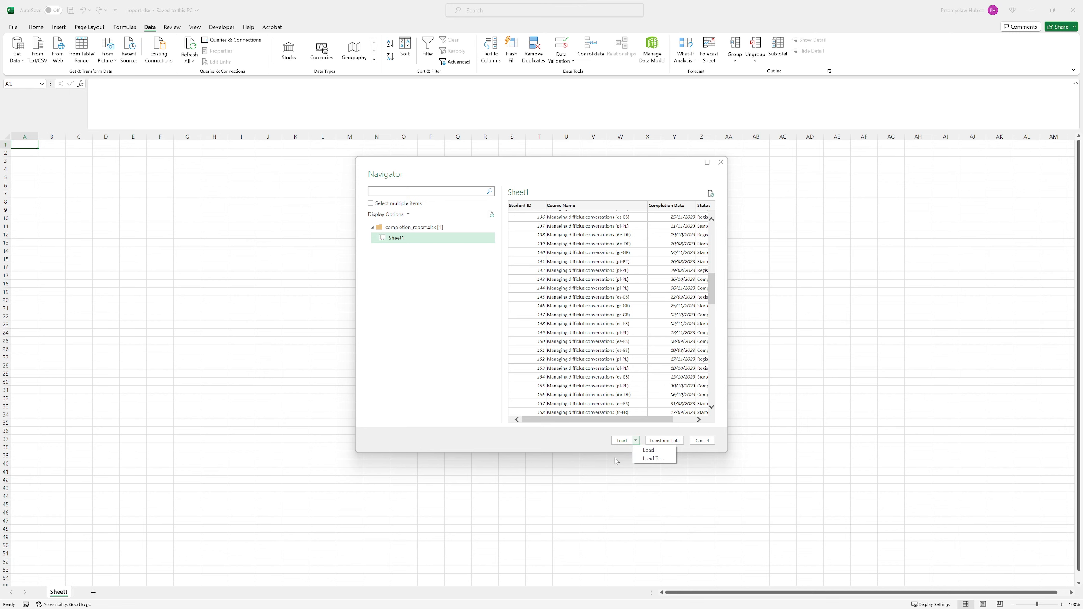
left_click(650, 458)
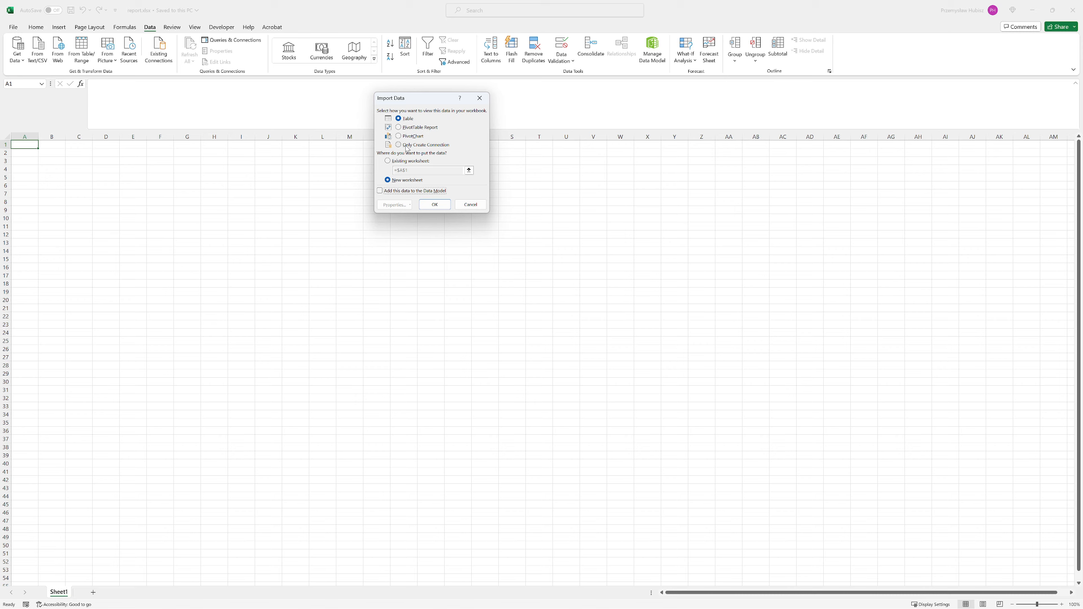
left_click(407, 146)
left_click(379, 191)
left_click(433, 206)
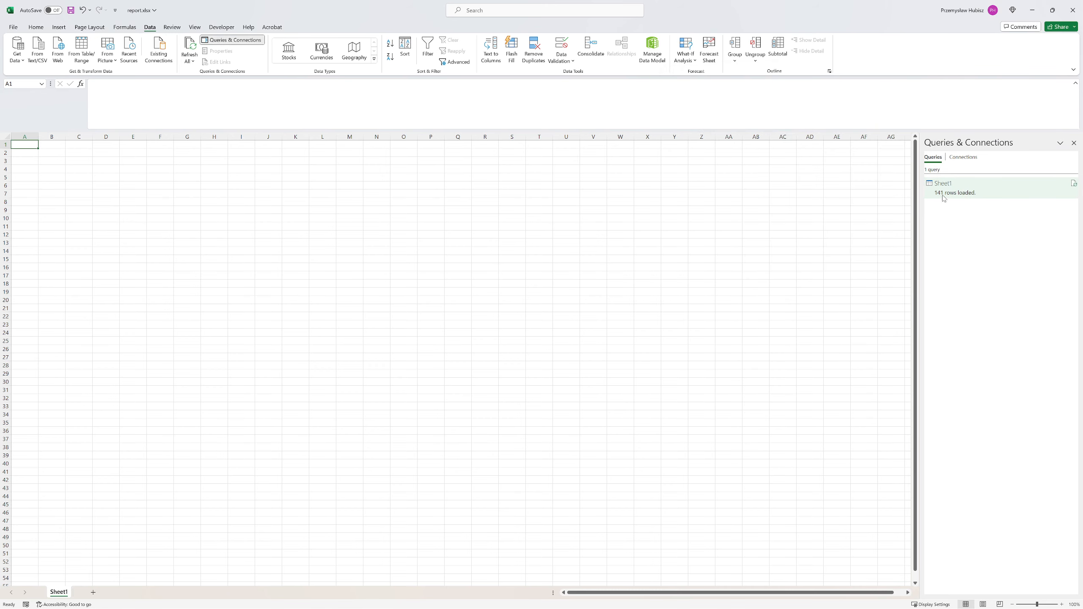
mouse_move(962, 197)
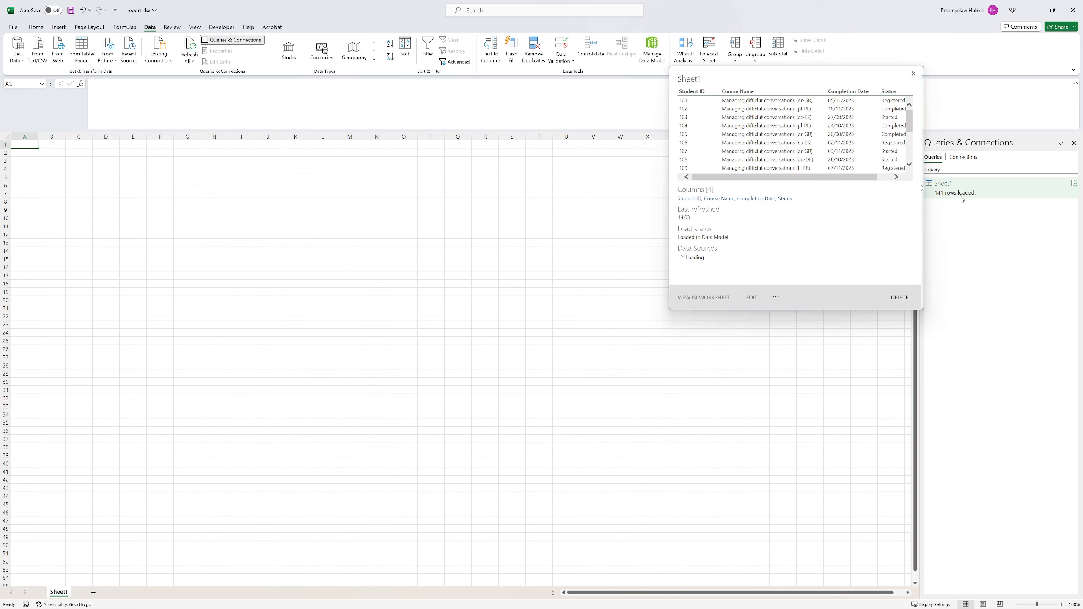
left_click(1073, 143)
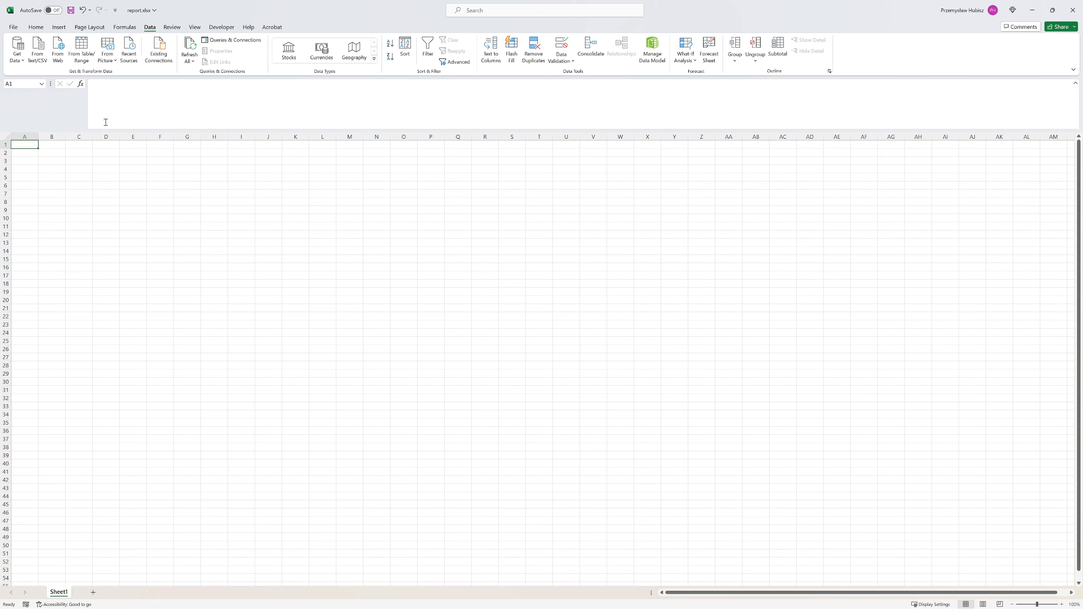
Step: Insert a PivotTable from the Data Model at cell A1 of the existing Sheet1 worksheet
left_click(58, 27)
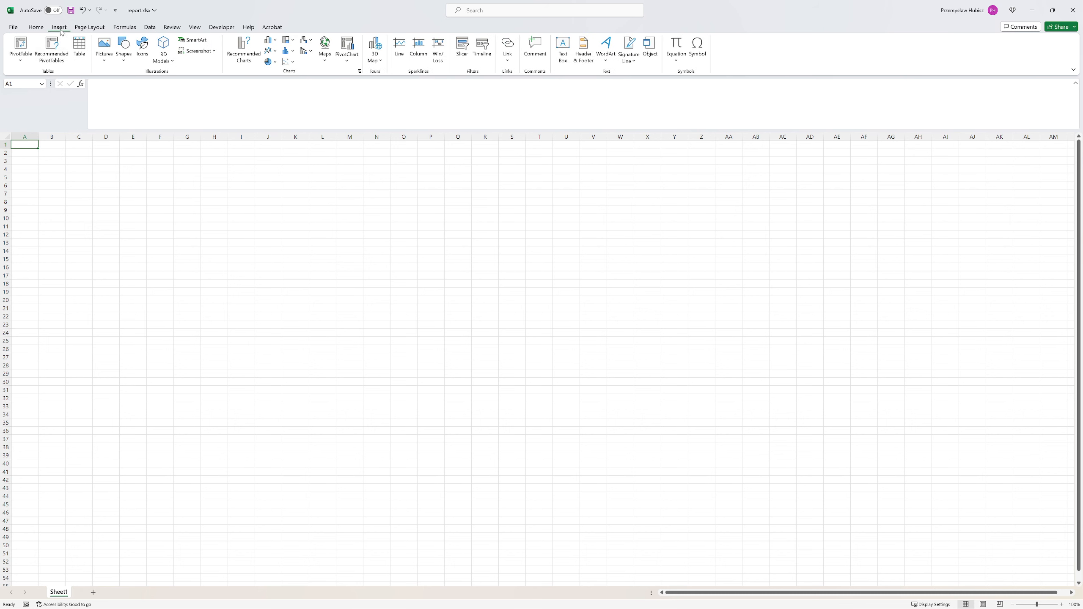
left_click(24, 65)
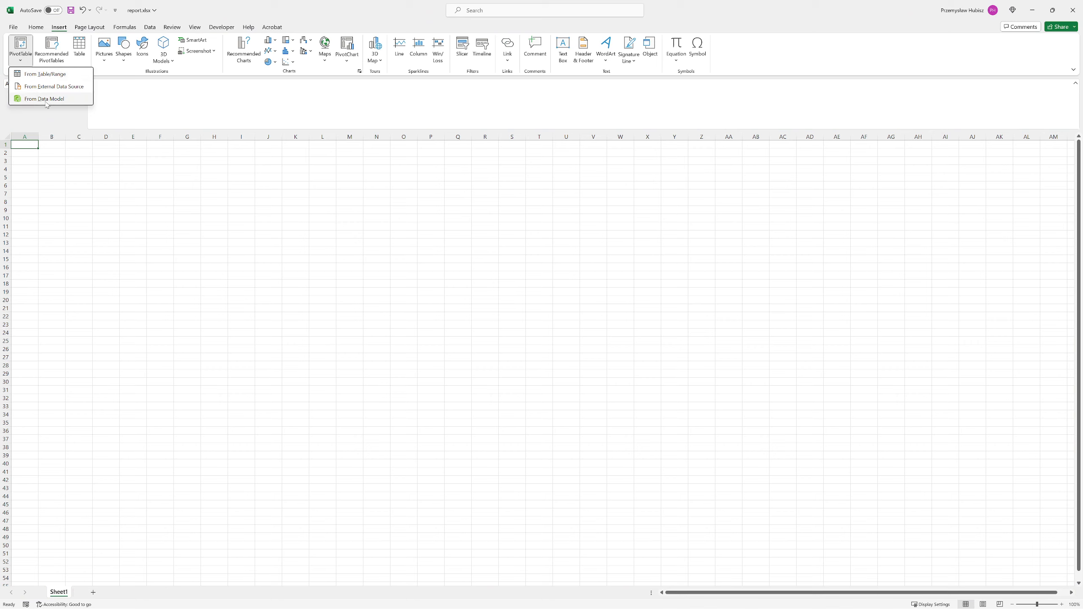
left_click(47, 102)
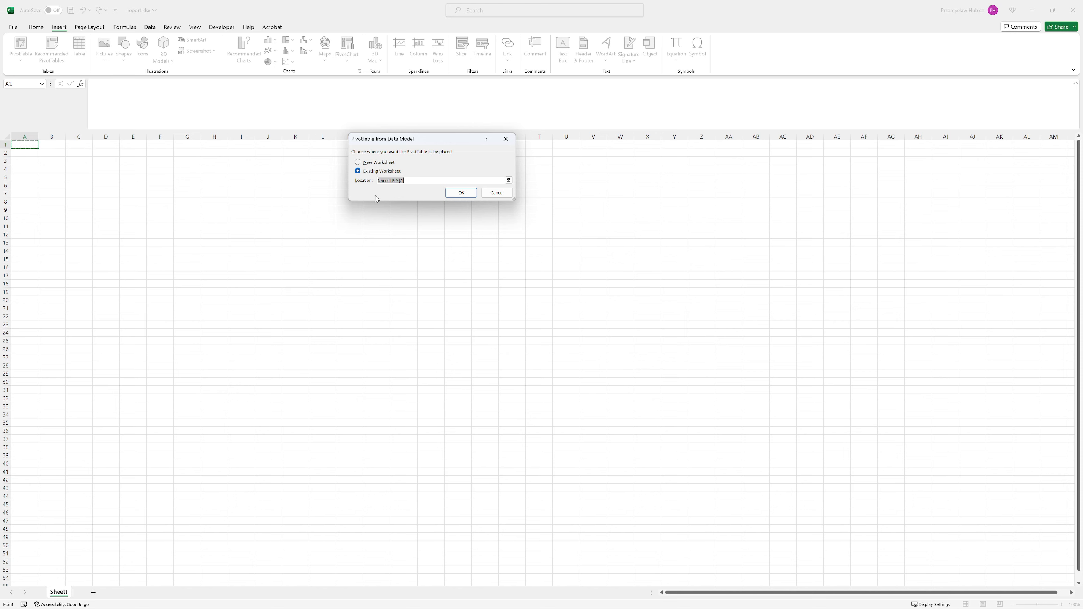
left_click(461, 193)
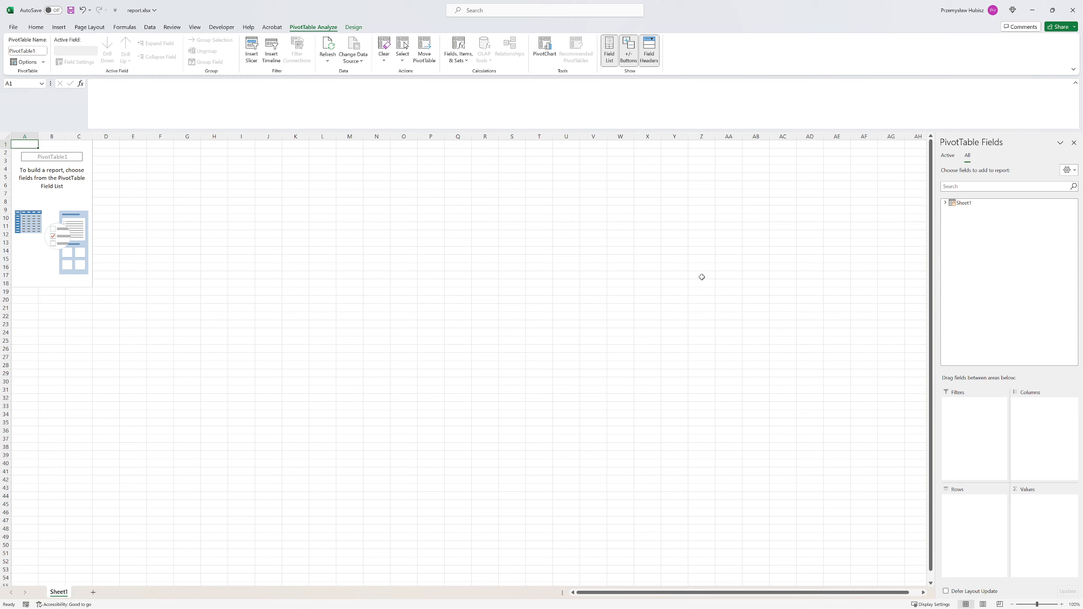
Step: Lay out the PivotTable with Course Name as rows, Status as columns and Student ID as values
left_click(946, 204)
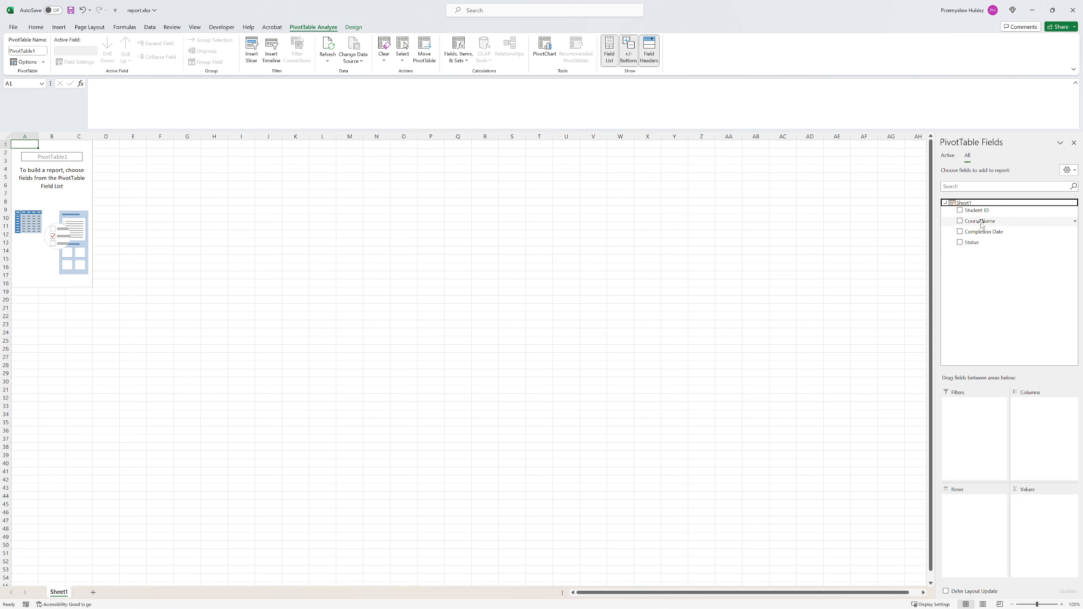
left_click_drag(982, 224, 966, 514)
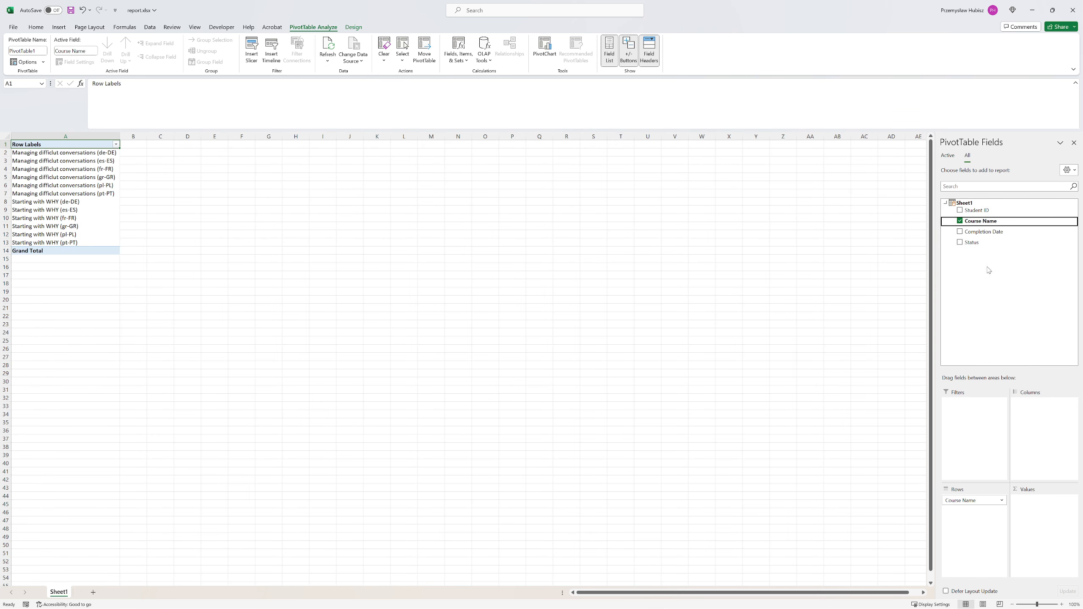
left_click_drag(981, 244, 1039, 407)
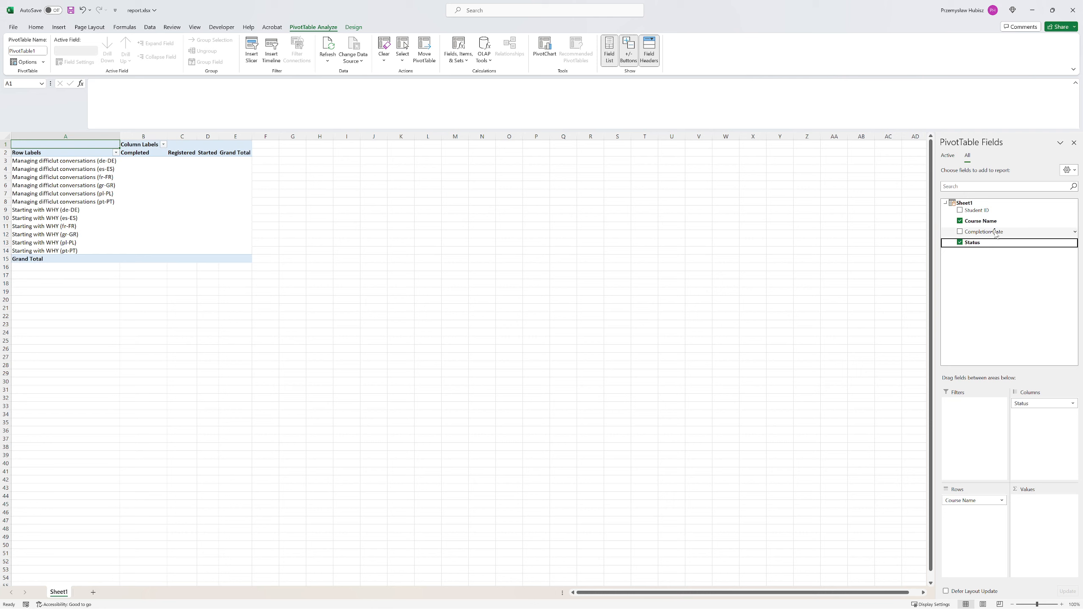
left_click_drag(976, 210, 1029, 526)
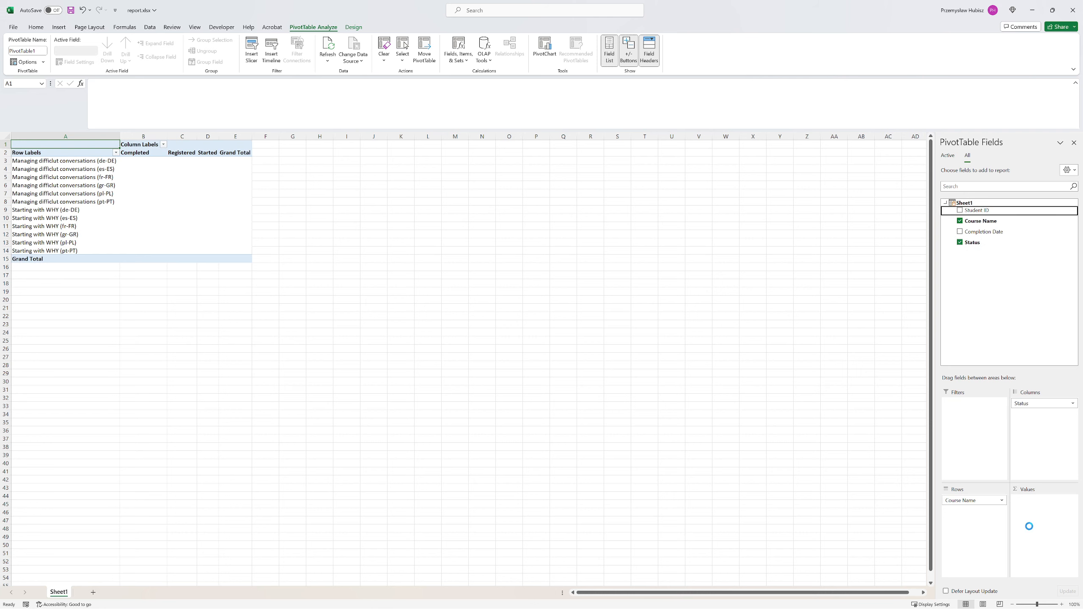
Step: Summarize the Student ID values in the PivotTable by Count
left_click(1035, 500)
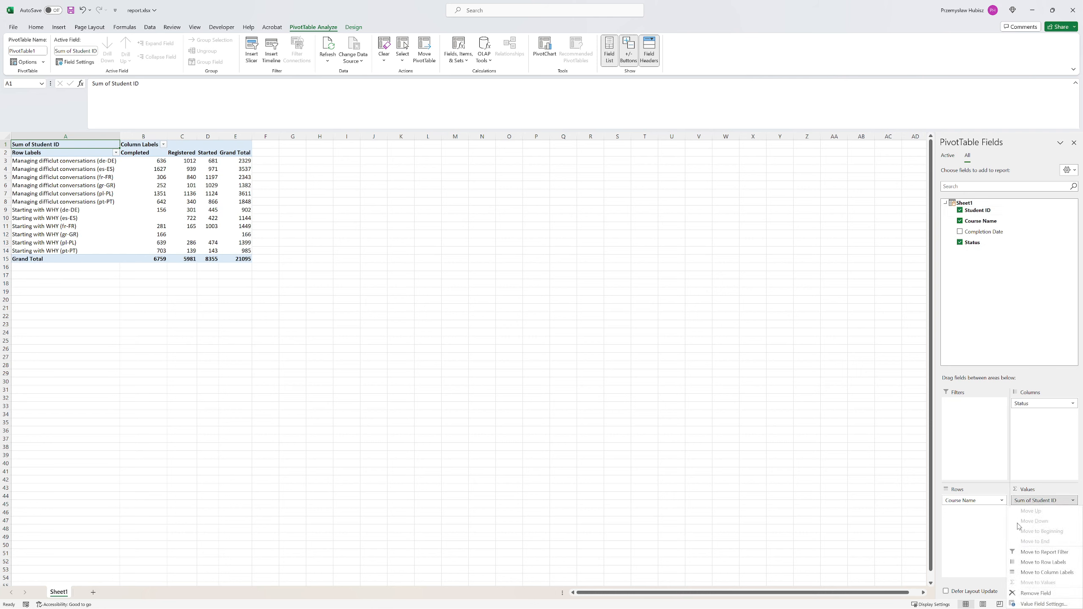
left_click(1036, 603)
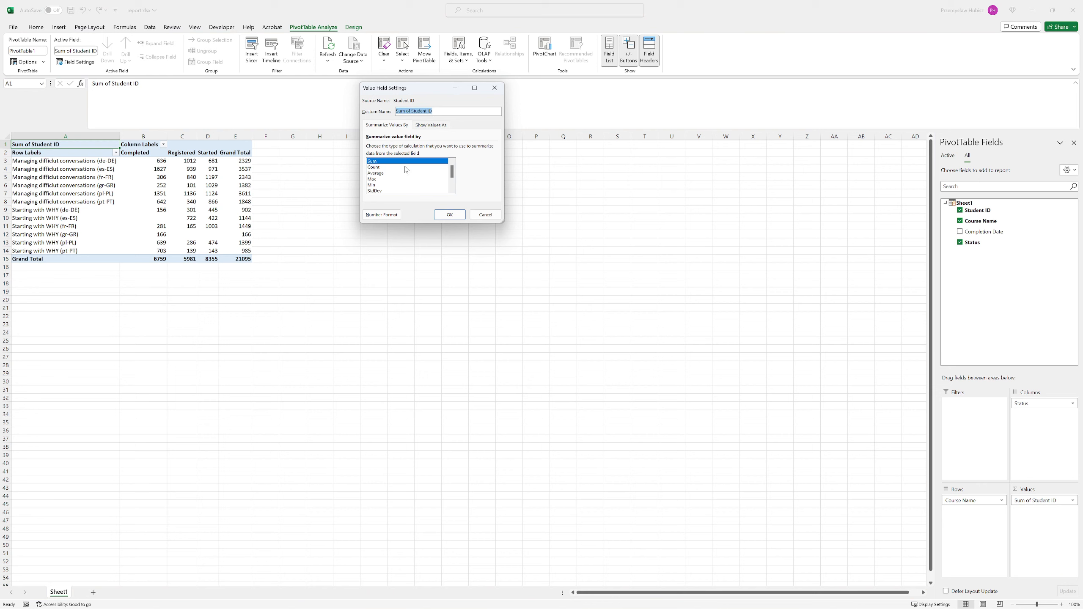
left_click(379, 167)
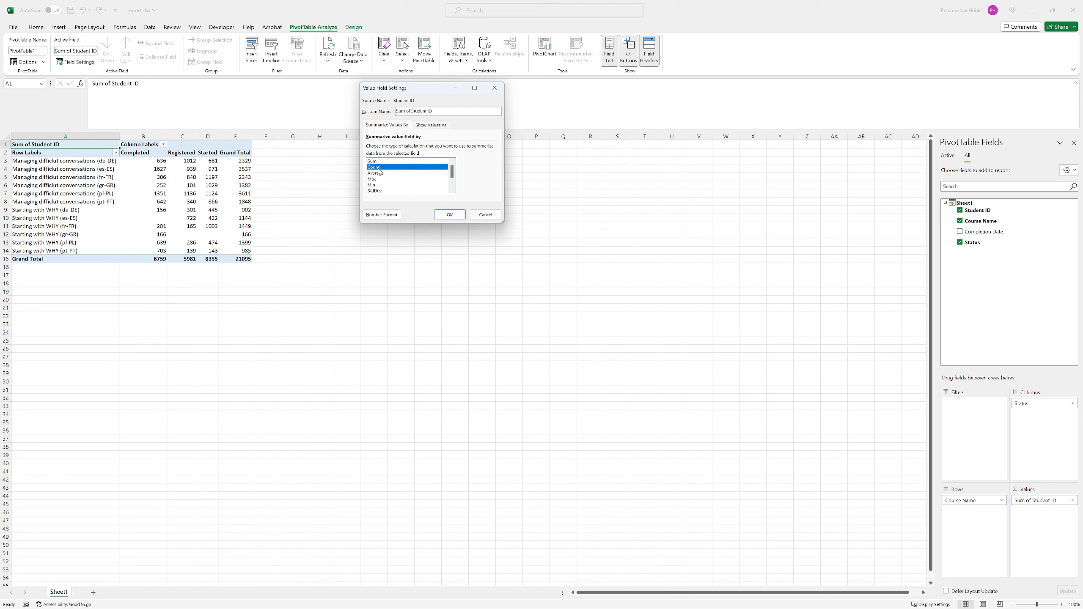
left_click(448, 215)
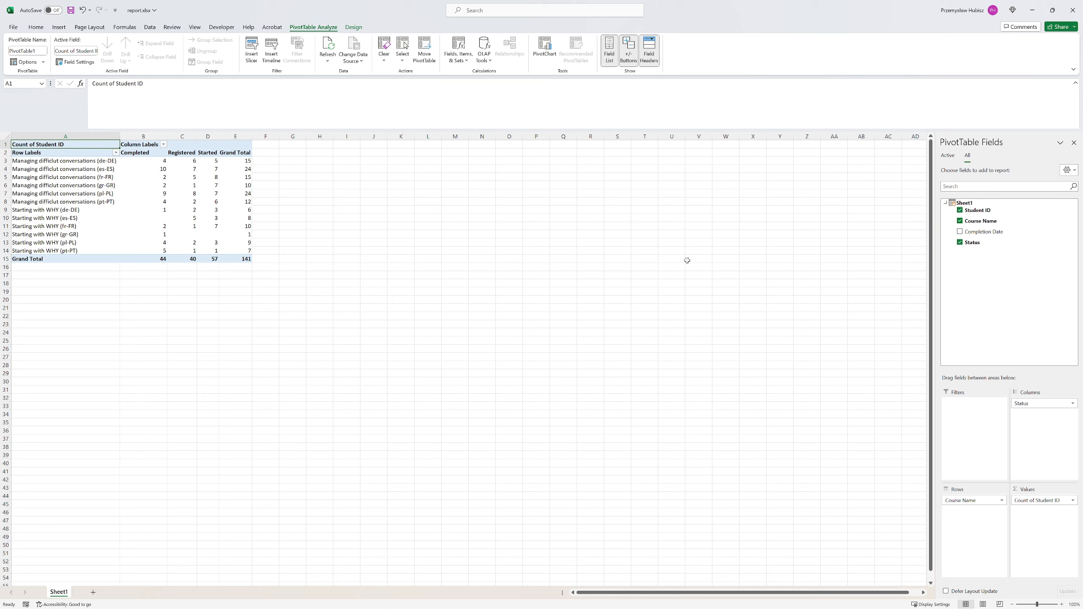
Step: Filter the PivotTable's row labels to the courses matching "de-de"
left_click(116, 152)
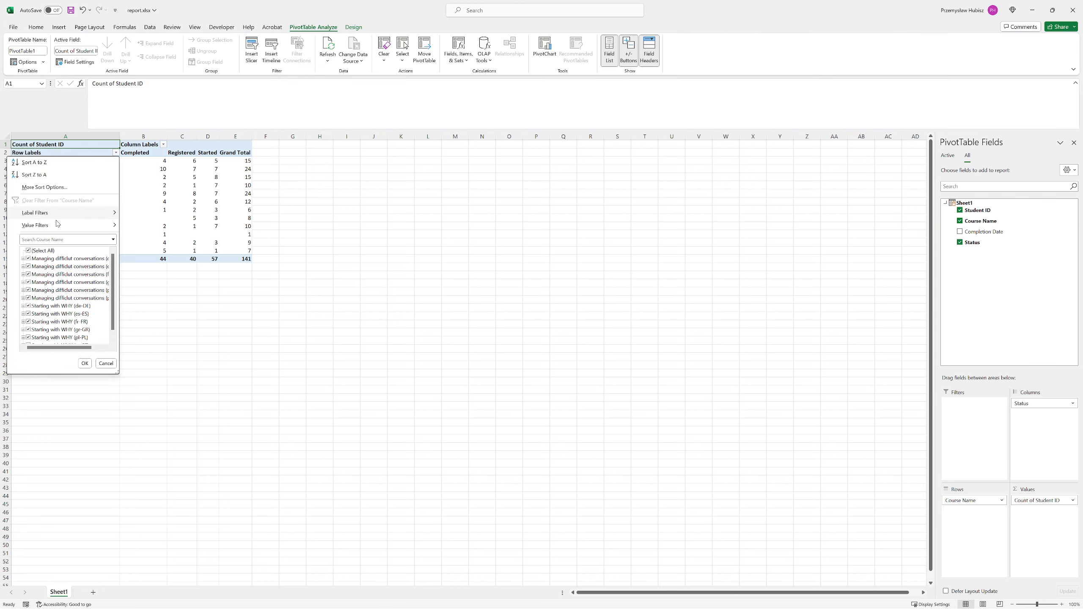
left_click(71, 236)
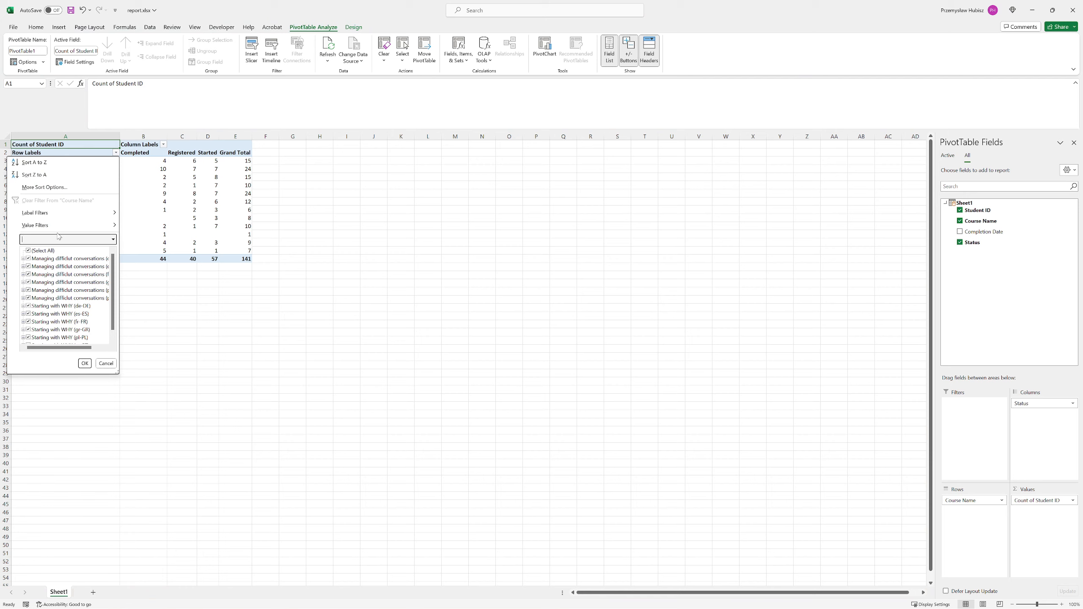
type("de-de")
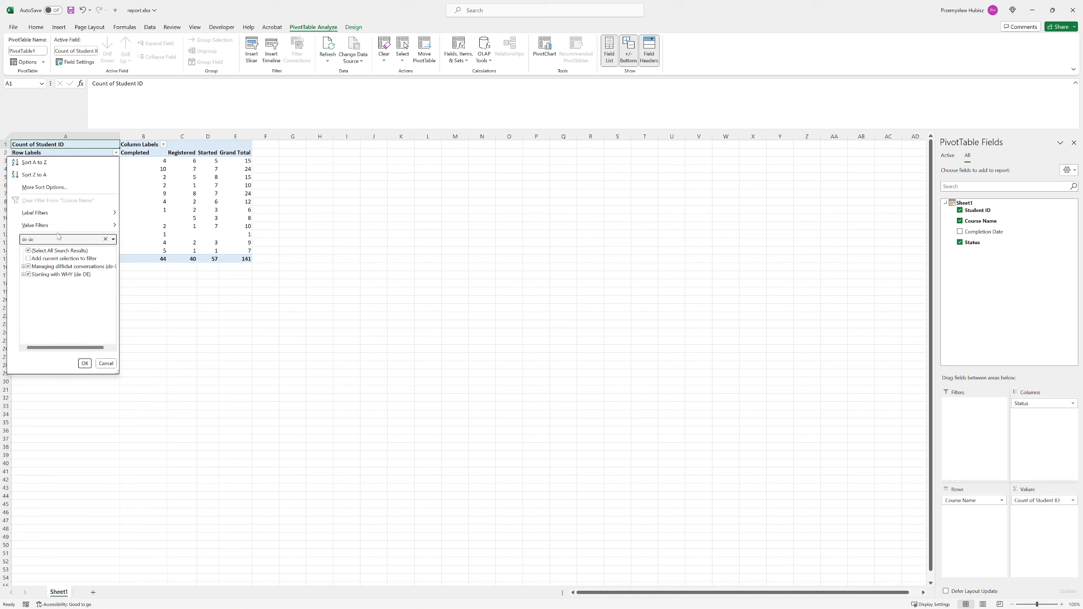
left_click(85, 363)
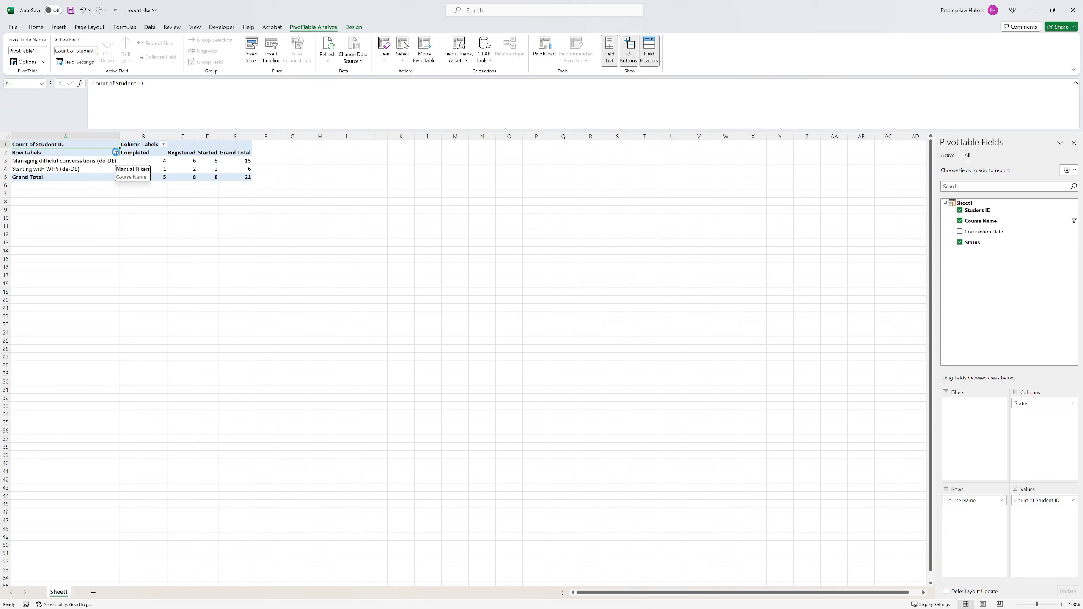
Step: Reselect all courses in the row label filter of the PivotTable
left_click(115, 152)
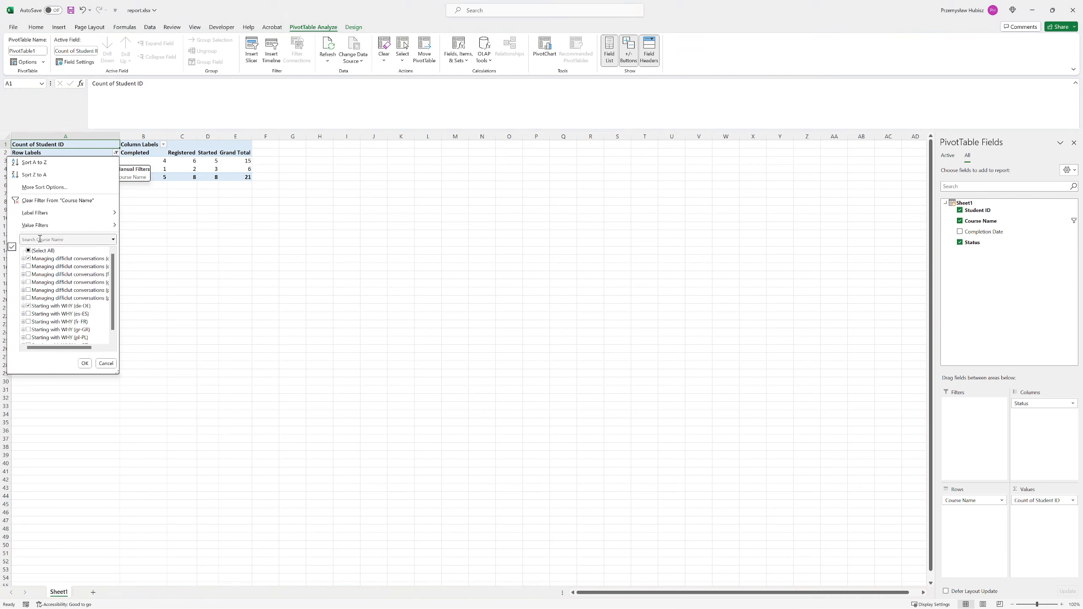
left_click(31, 251)
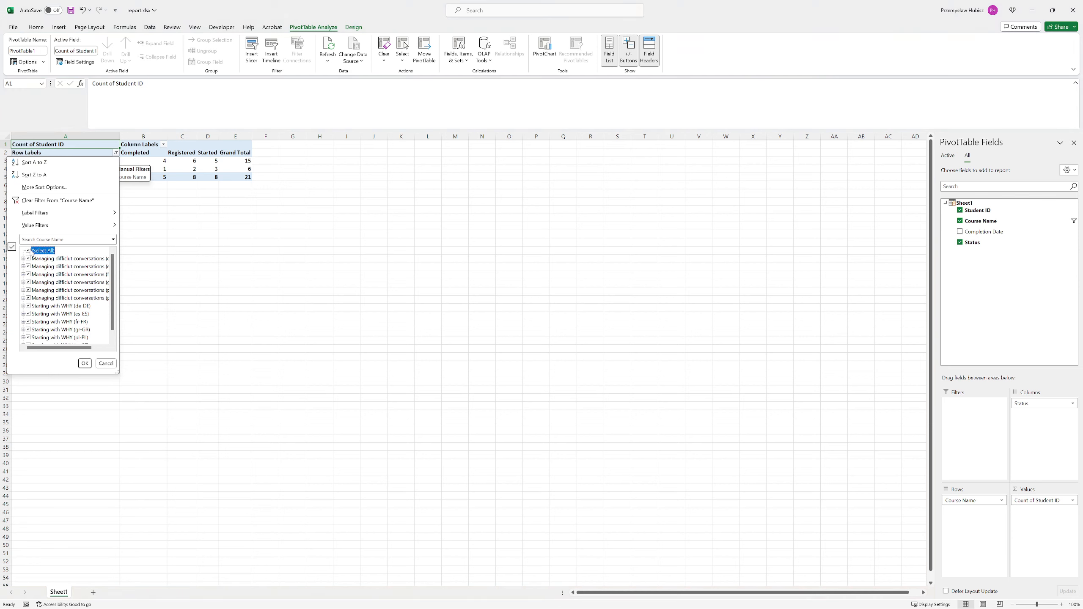
left_click(84, 363)
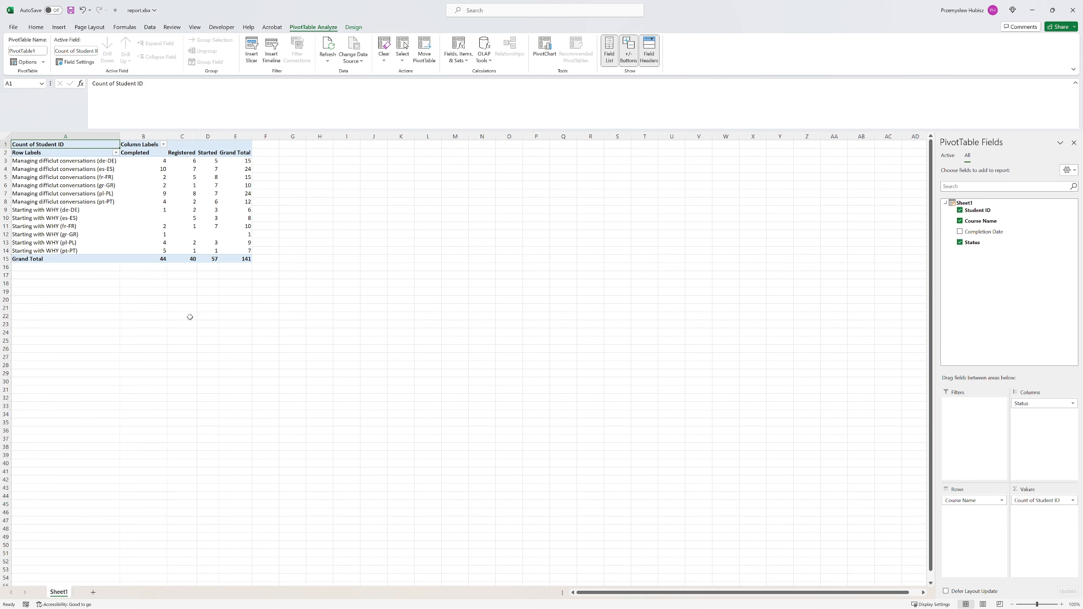
Step: Launch the Power Query Editor from the workbook and open the Sheet1 query
left_click(320, 210)
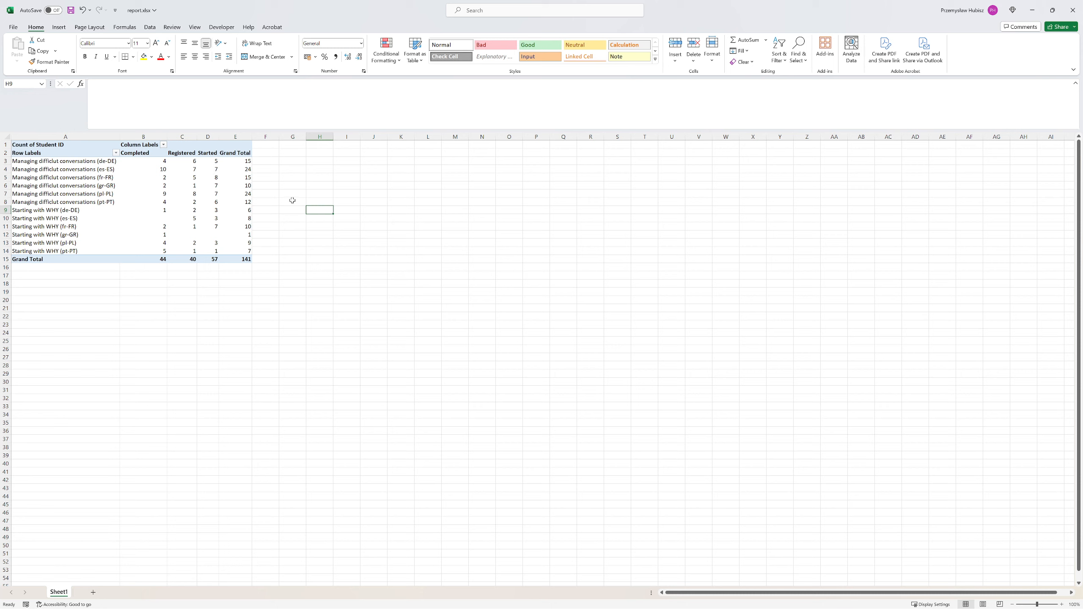
left_click(308, 170)
left_click(151, 29)
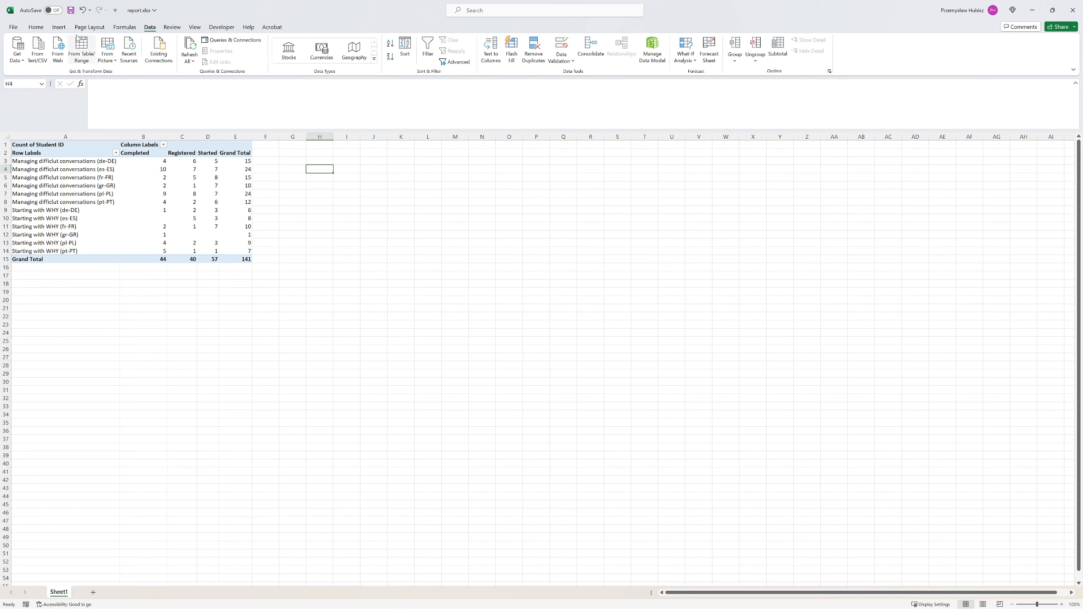
left_click(23, 63)
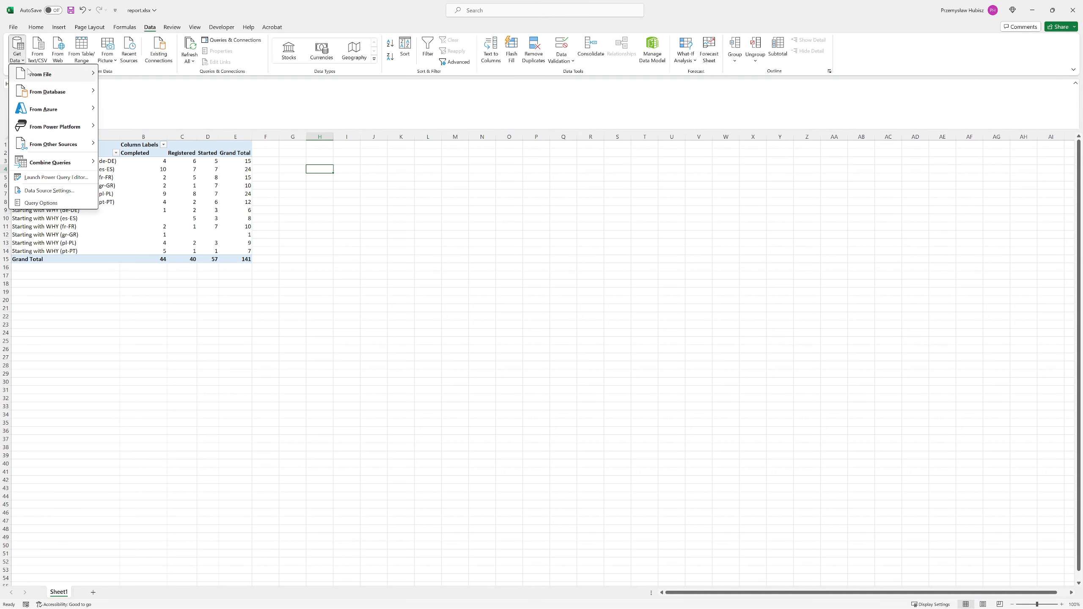
left_click(54, 179)
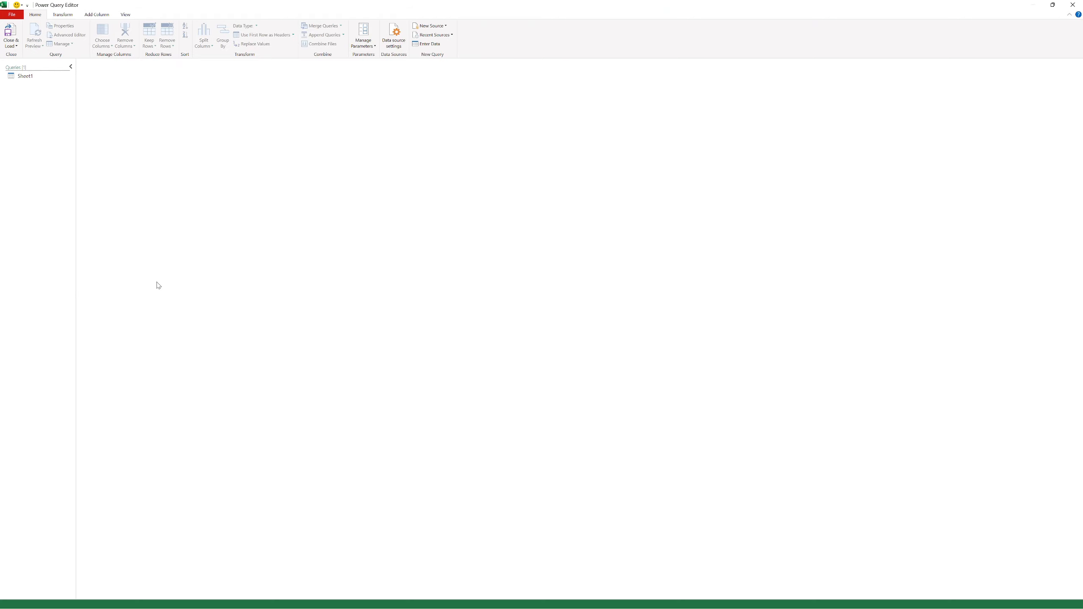
left_click(22, 79)
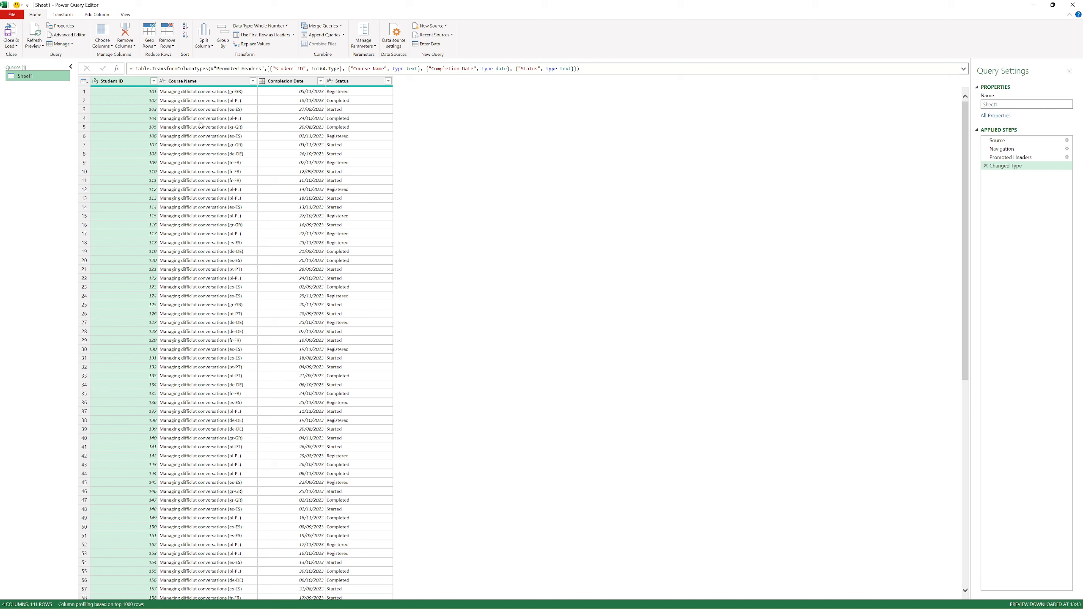
Step: Change the Student ID column's data type to Text, replacing the current type conversion
left_click(95, 81)
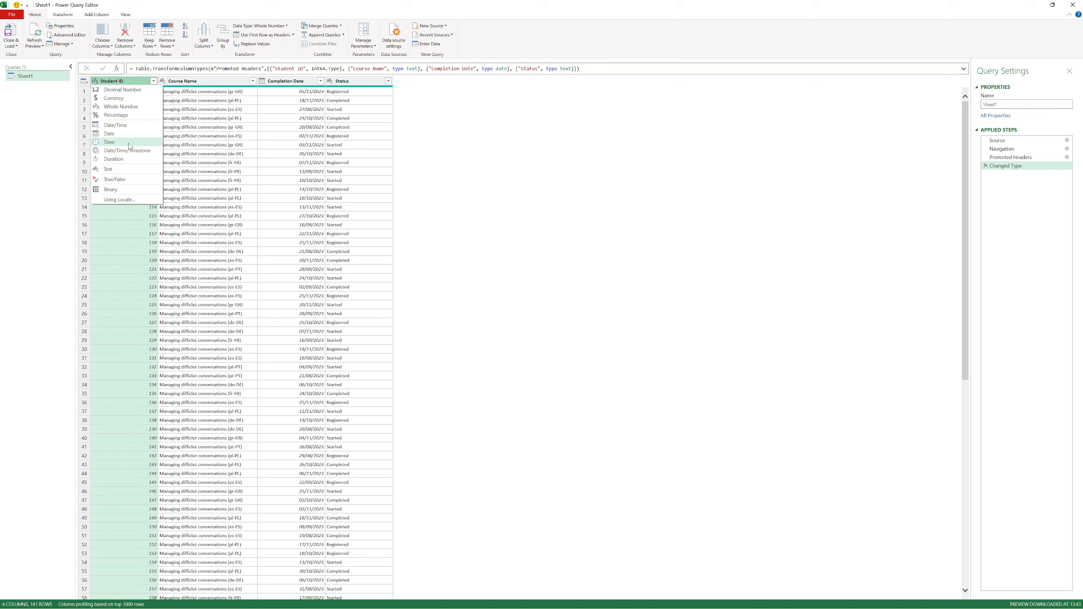
left_click(123, 172)
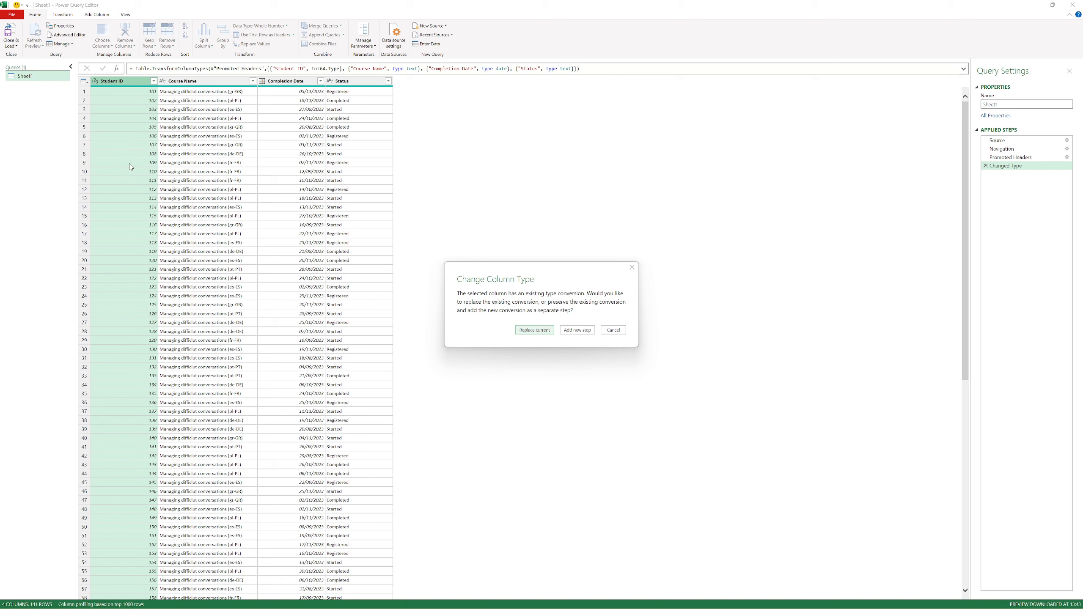
left_click(535, 330)
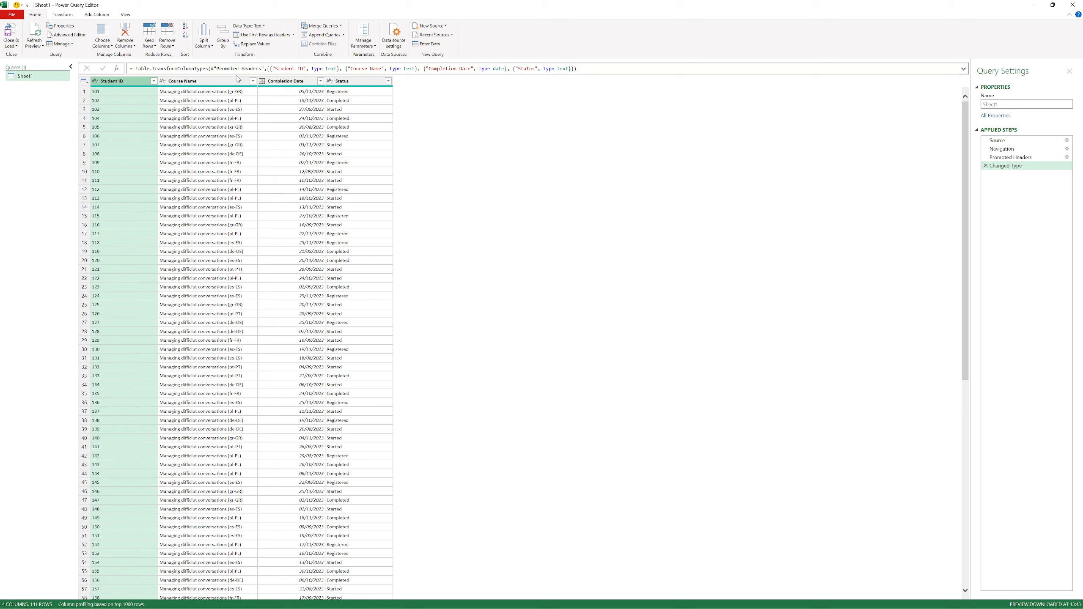
Step: Add a column from examples based only on Course Name, using GR as the first row's example, and check the suggested values
left_click(224, 82)
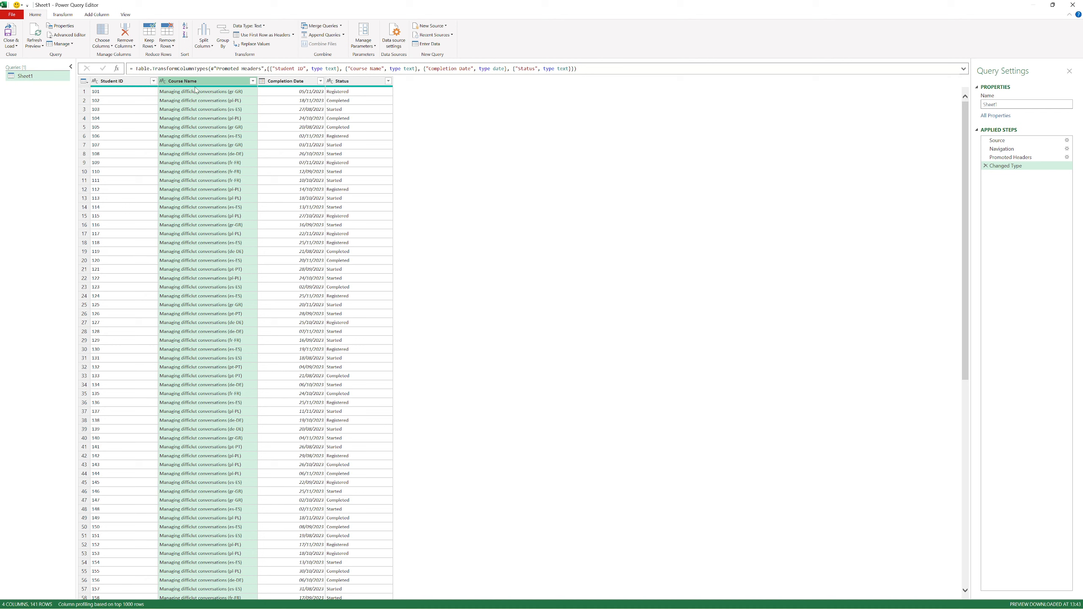
left_click(95, 14)
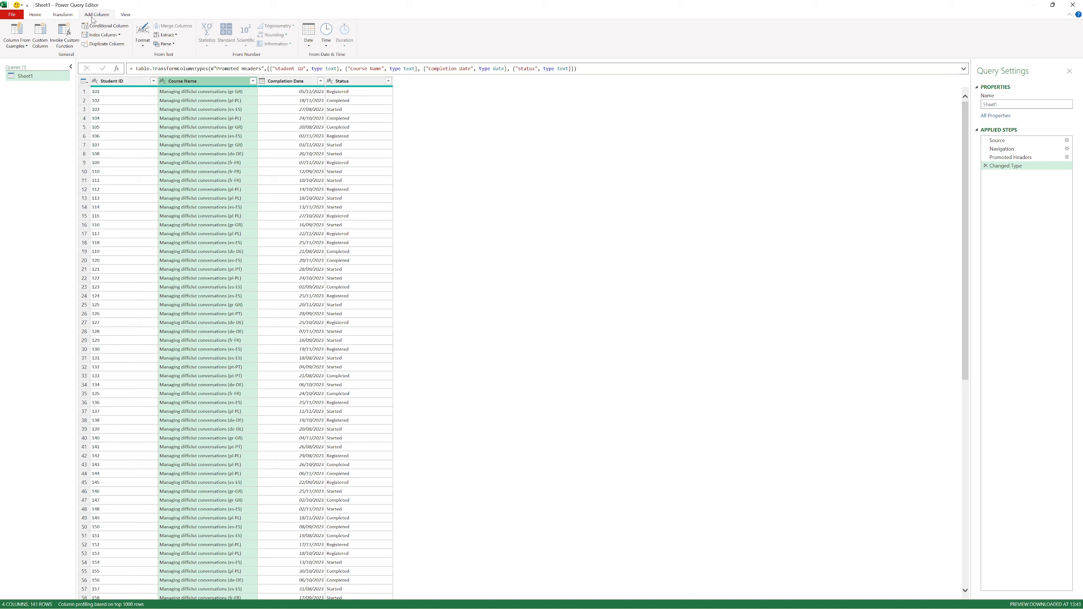
left_click(26, 47)
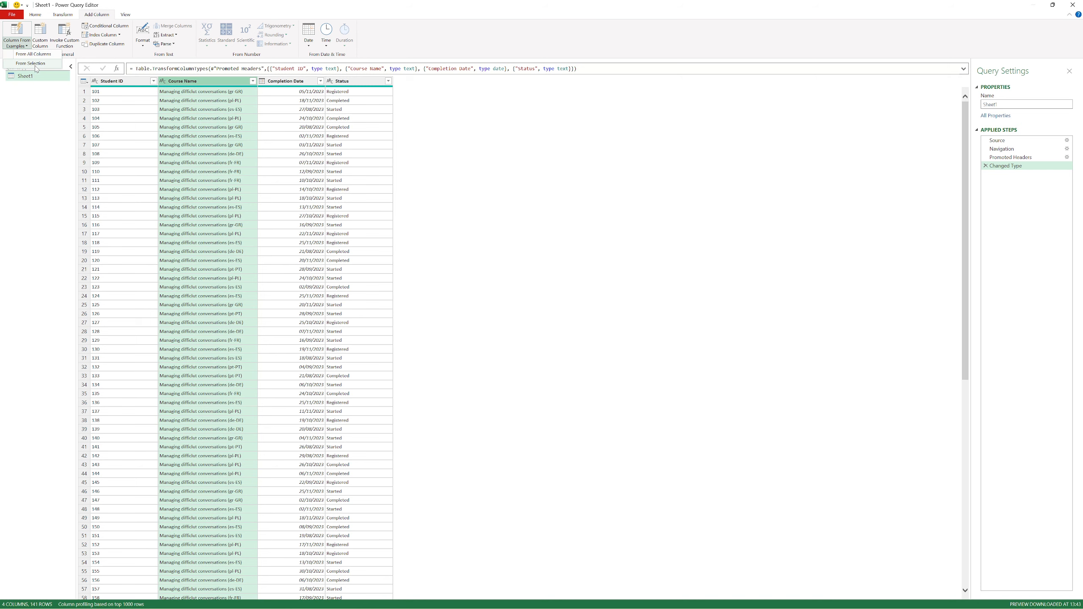
left_click(36, 63)
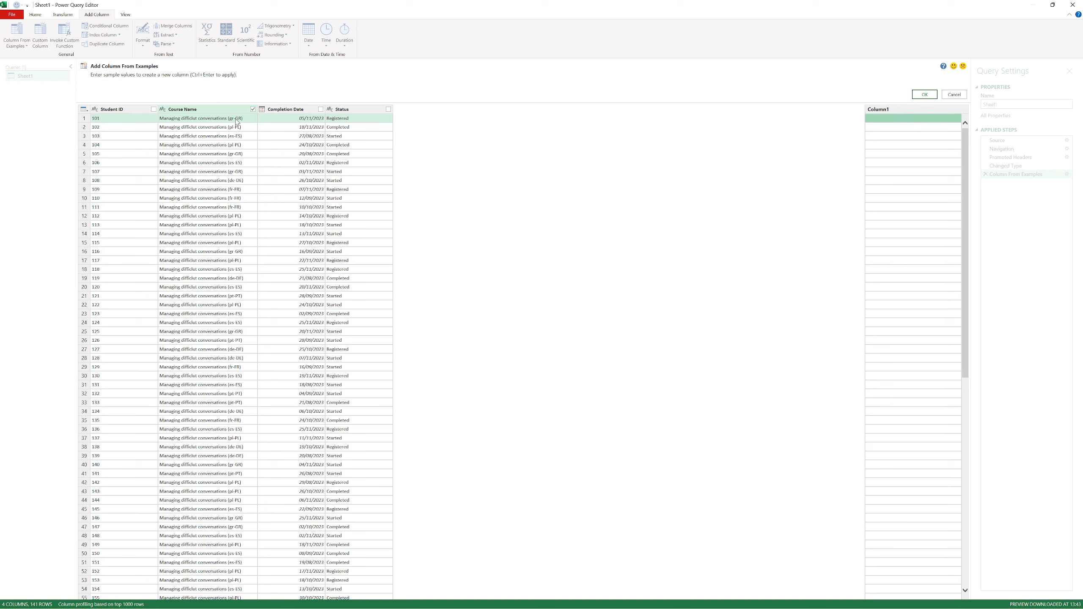
left_click(881, 120)
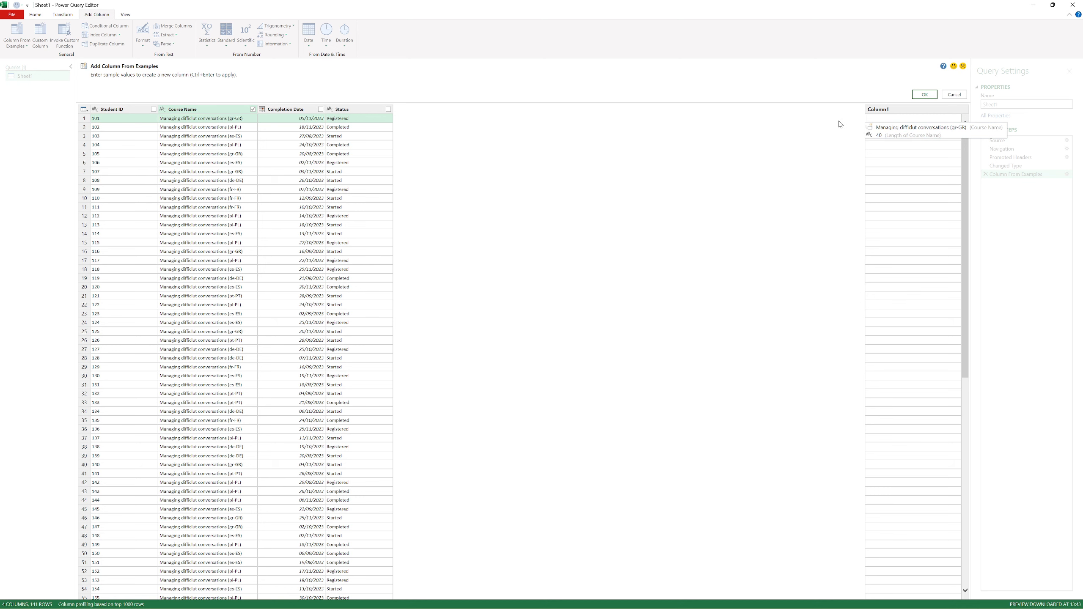
type("GR")
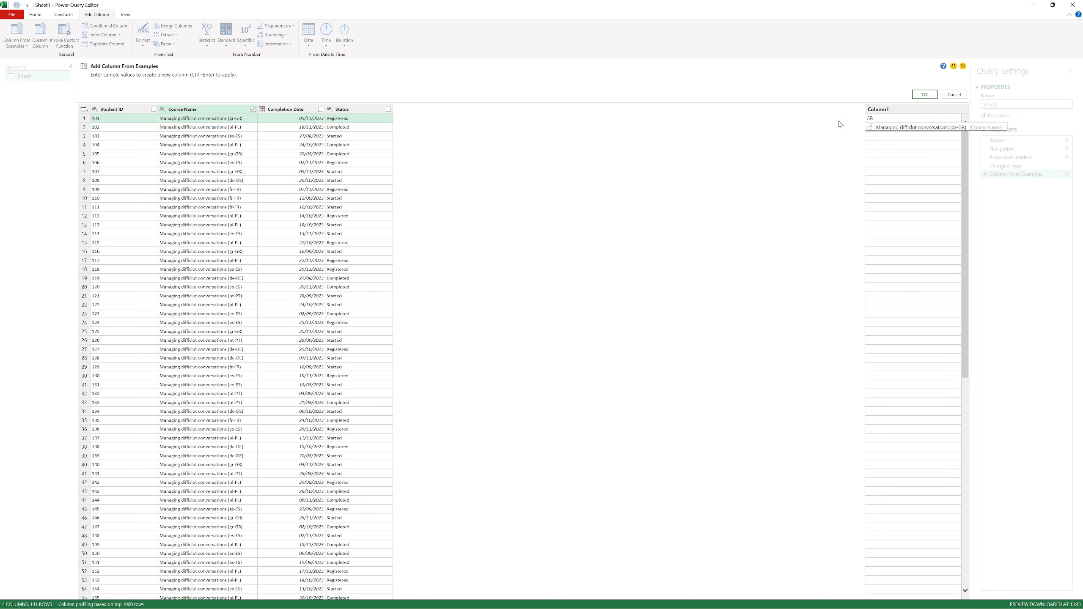
key("Return")
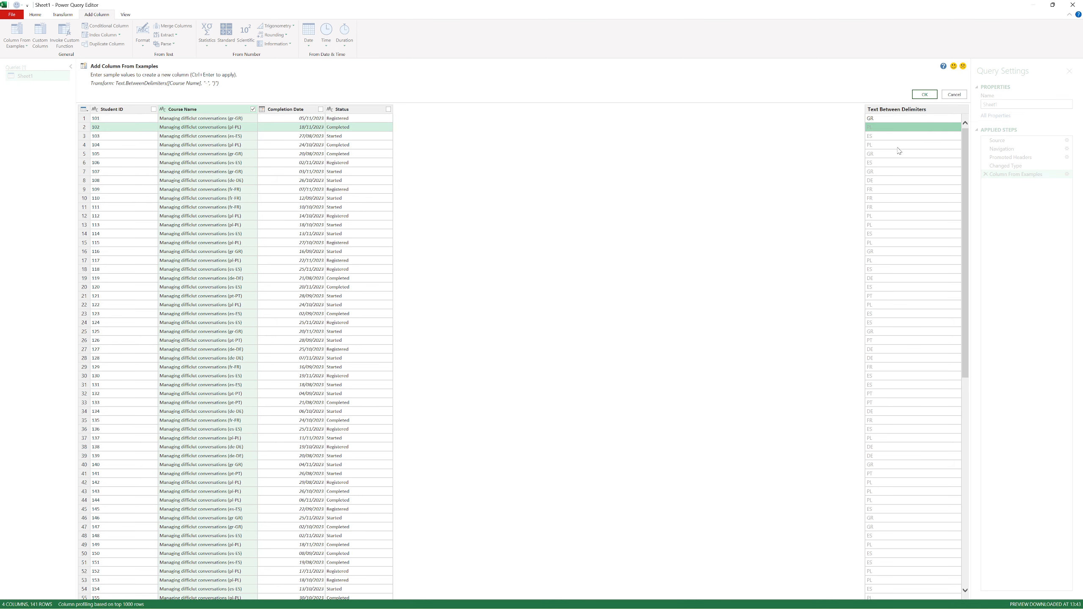
scroll(894, 286, "down", 15)
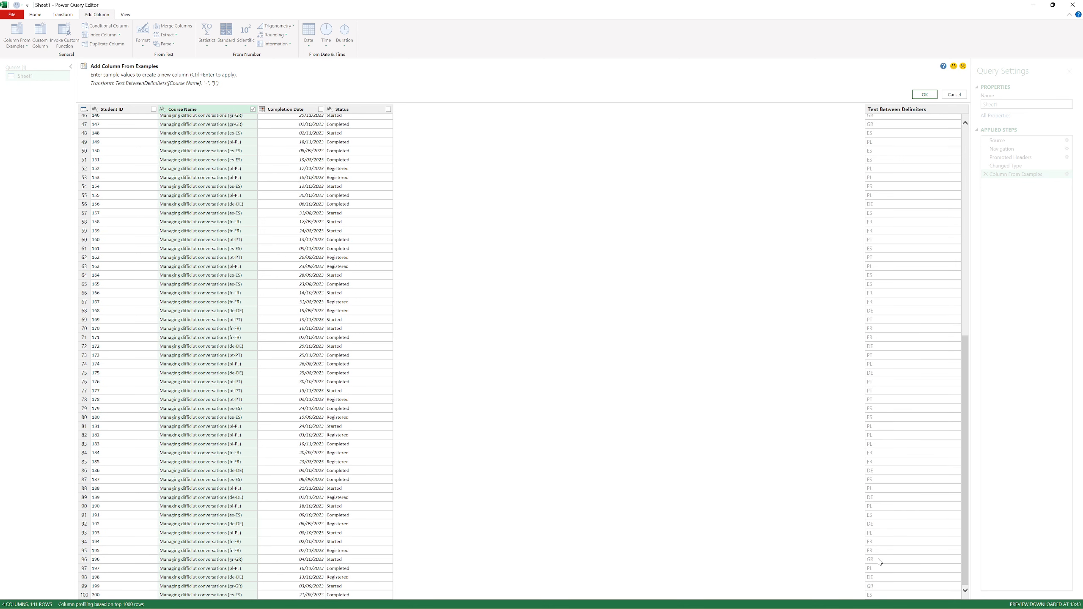
scroll(900, 527, "up", 8)
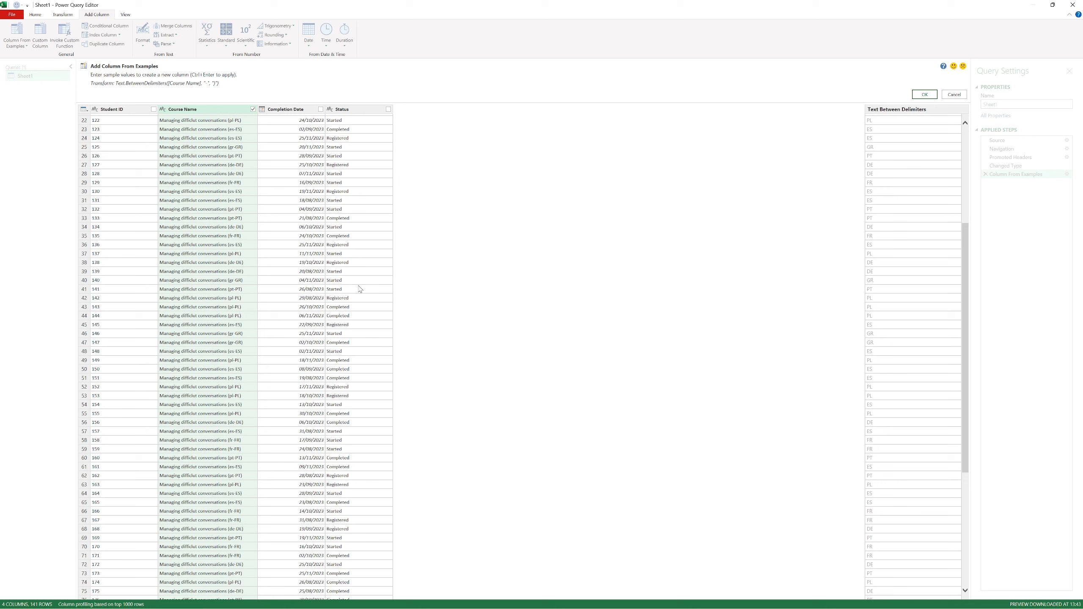
left_click(922, 96)
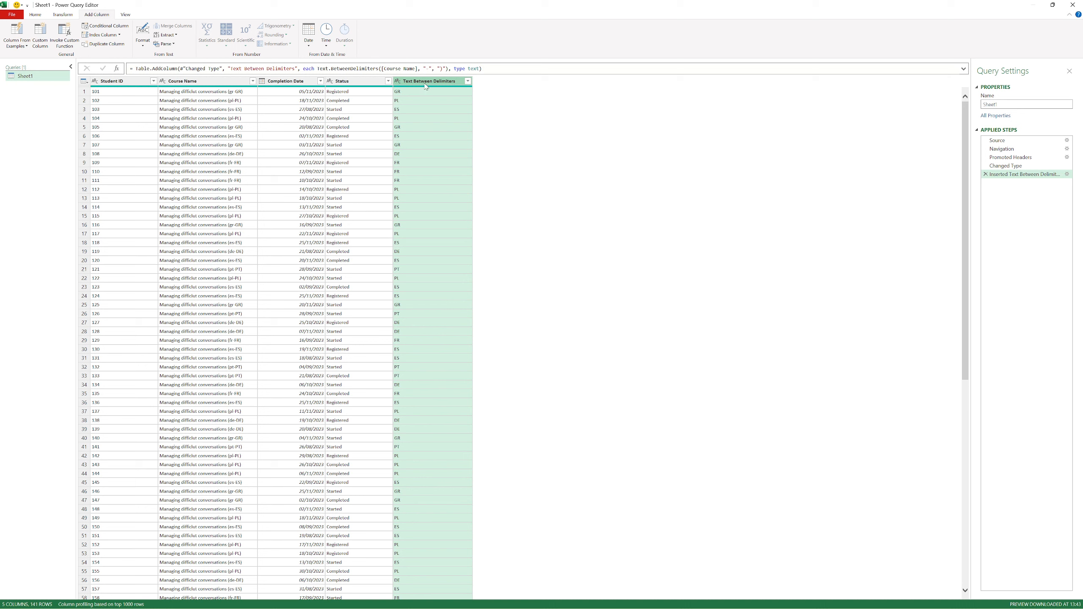
Step: Rename the newly added country code column as Country
double_click(445, 82)
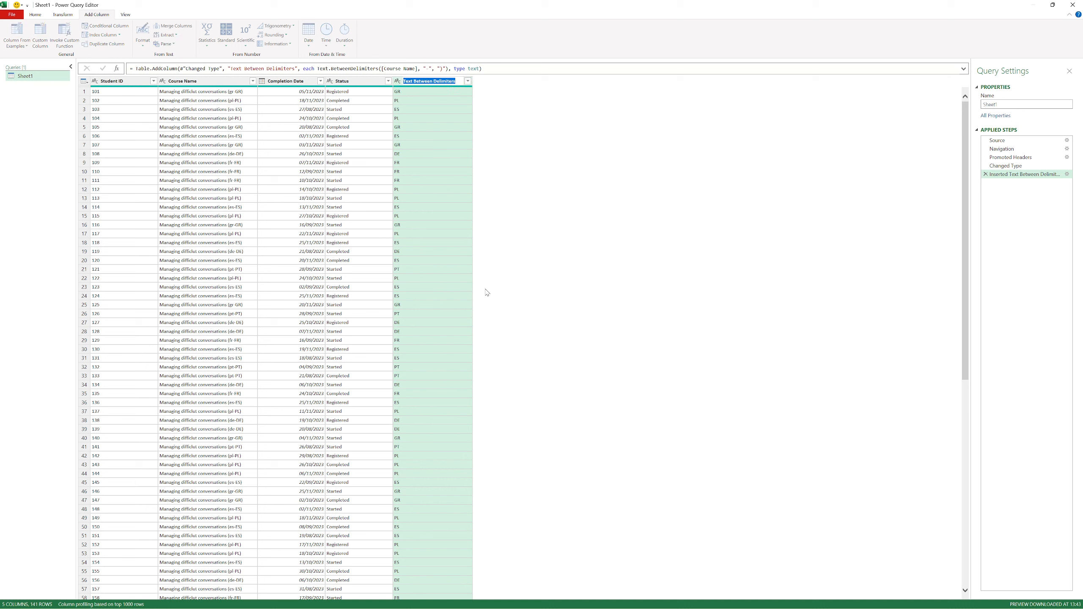
type("Country")
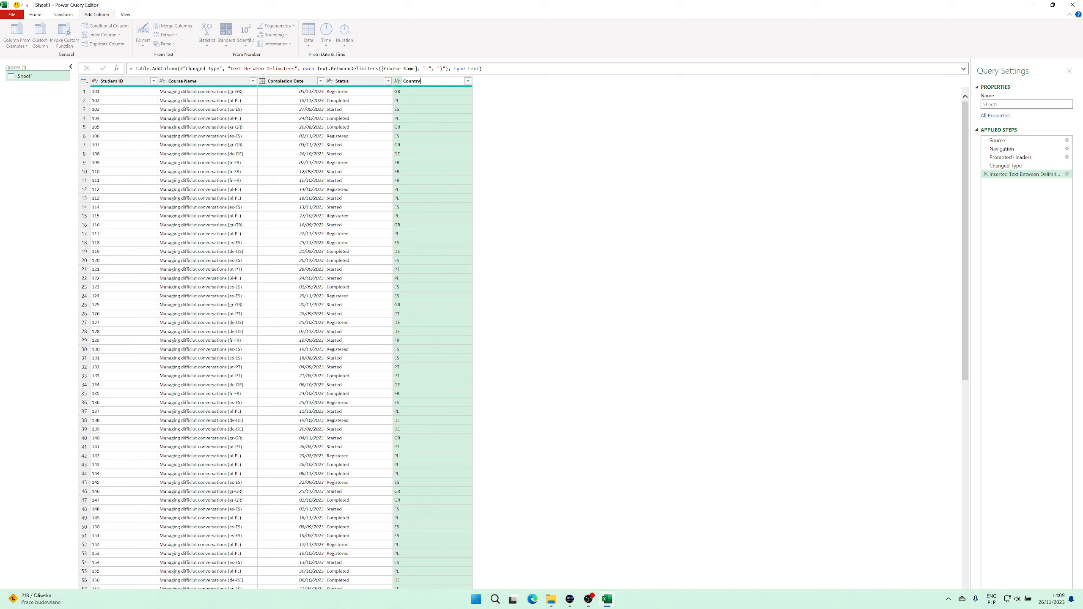
key("Return")
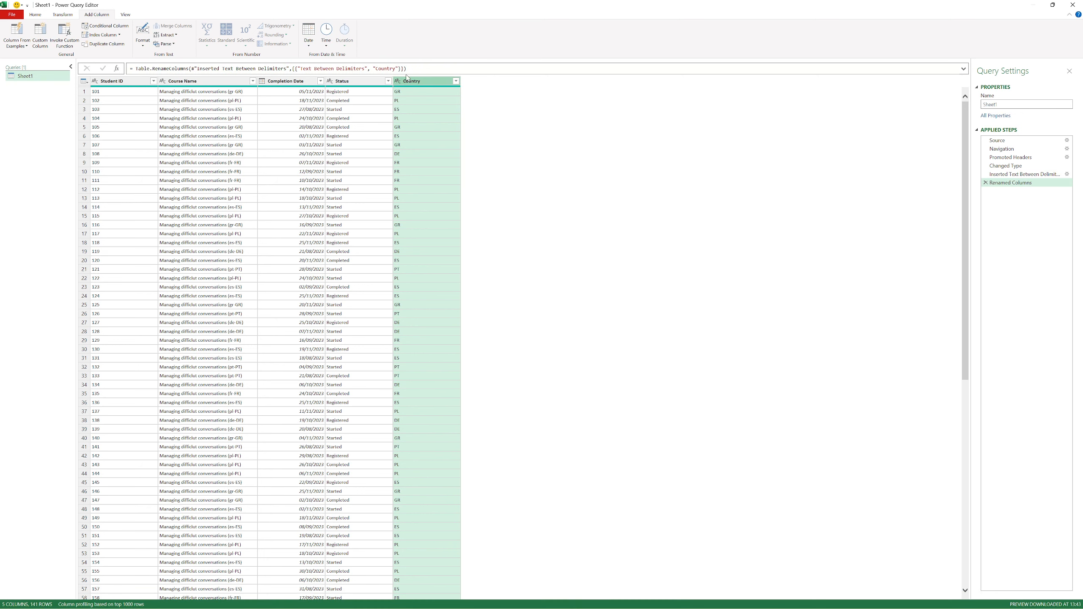
Step: Split the Course Name column by the Space delimiter at the right-most delimiter only
left_click(241, 104)
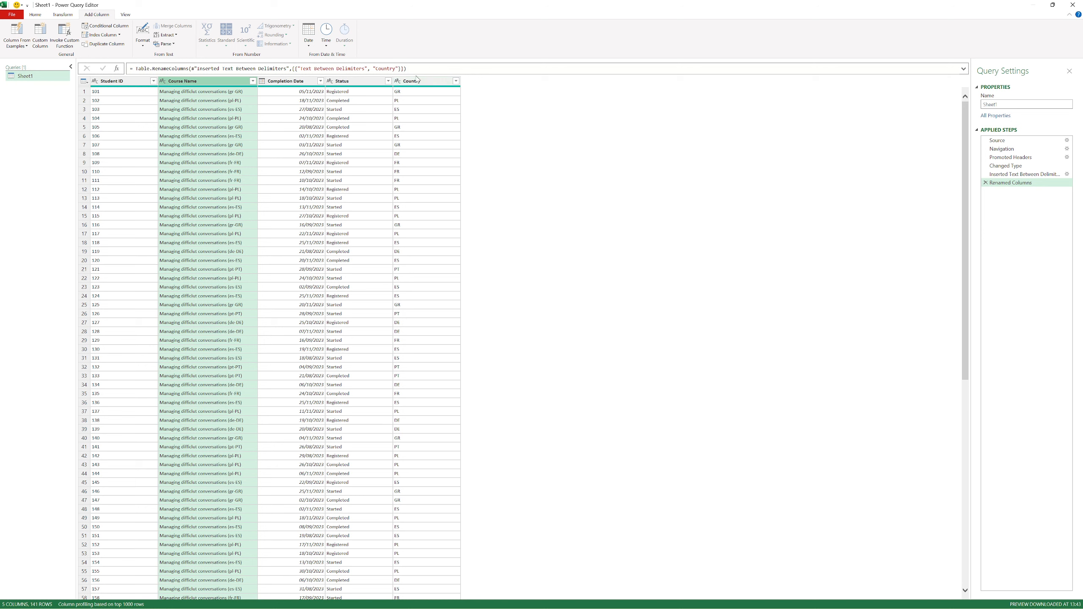
left_click(218, 92)
right_click(219, 94)
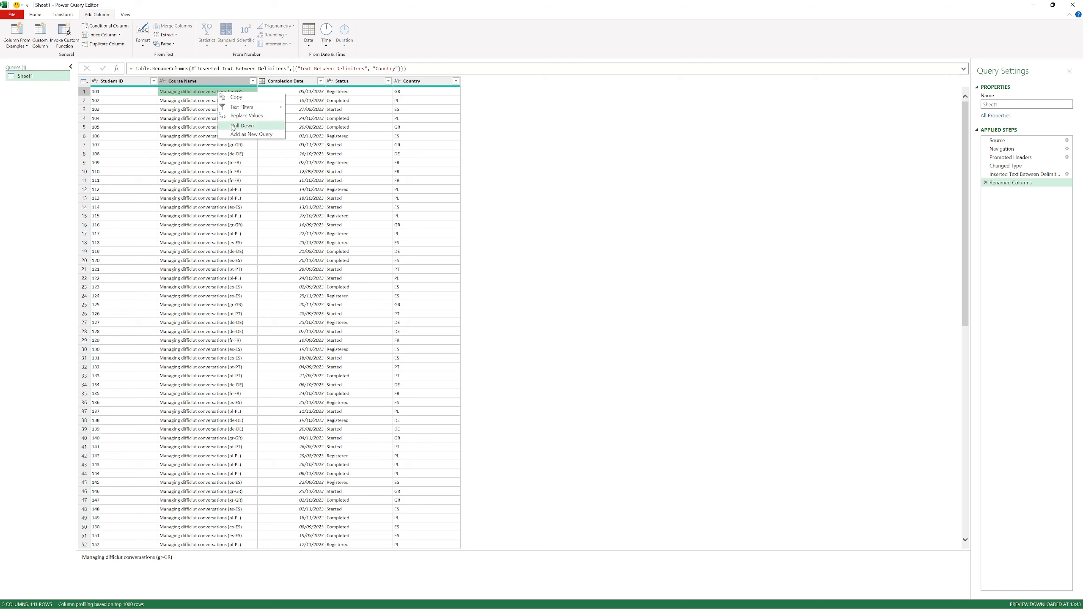
left_click(221, 82)
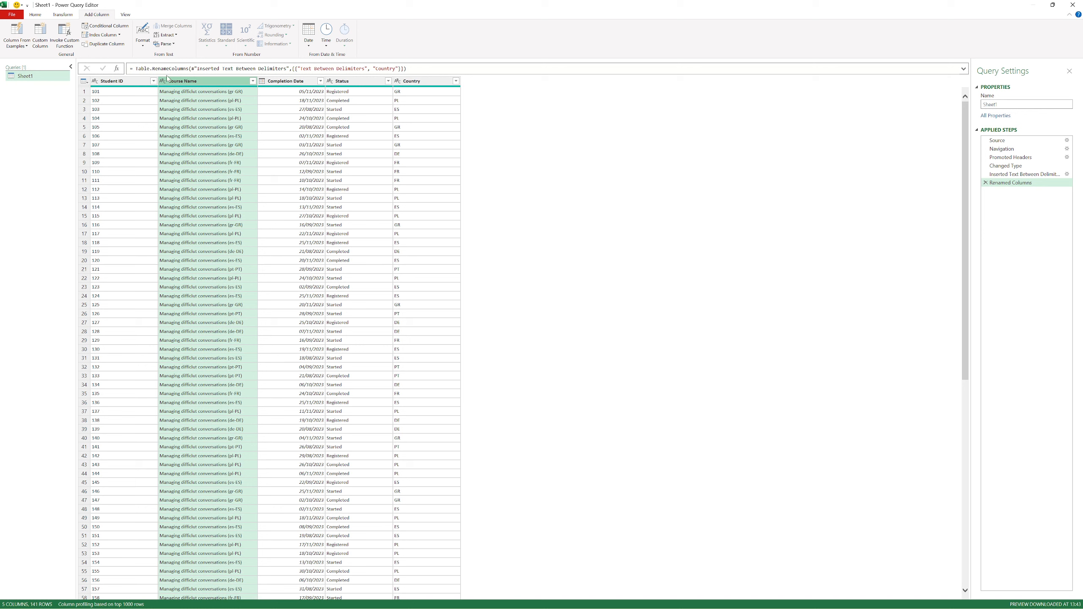
left_click(36, 15)
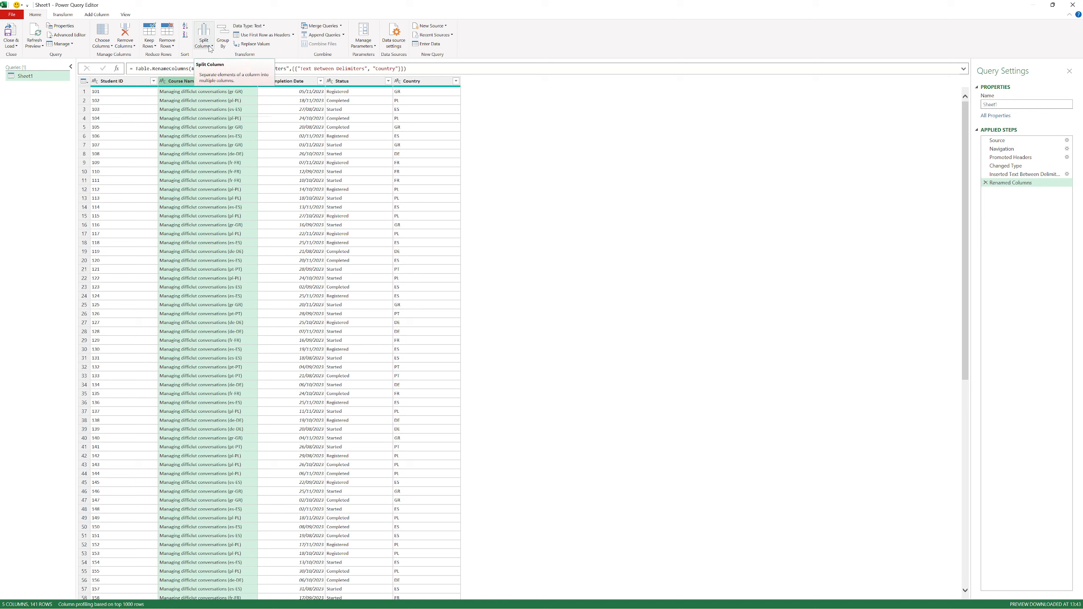
left_click(210, 48)
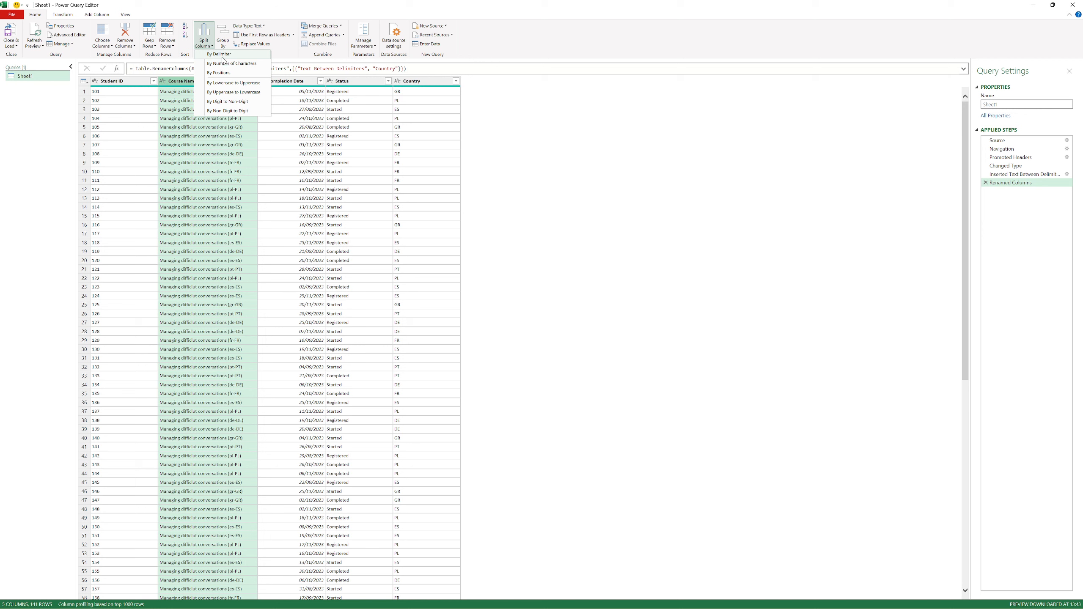
left_click(222, 56)
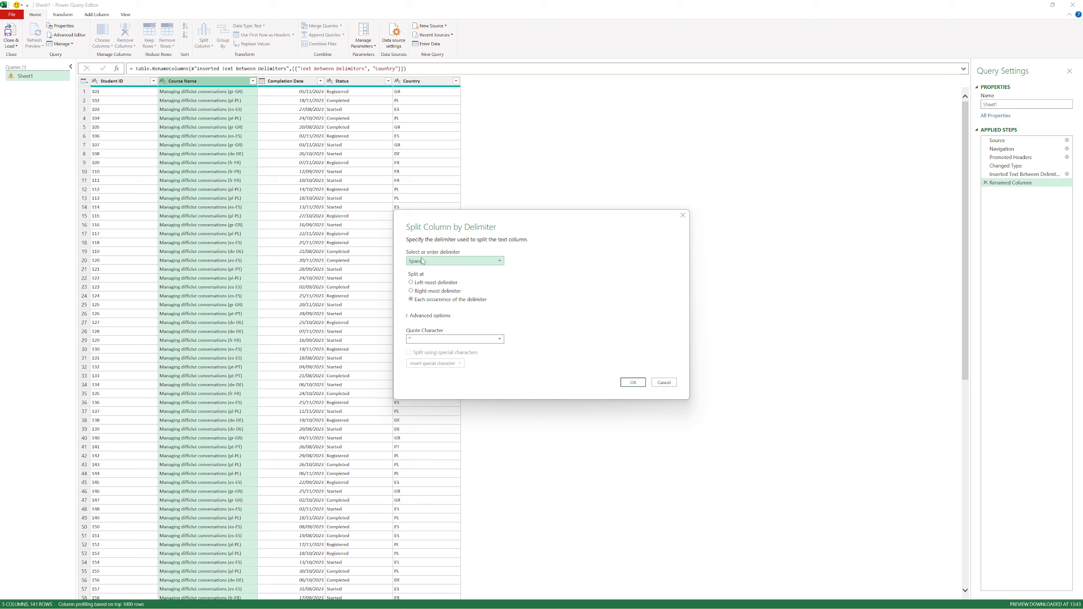
left_click(431, 291)
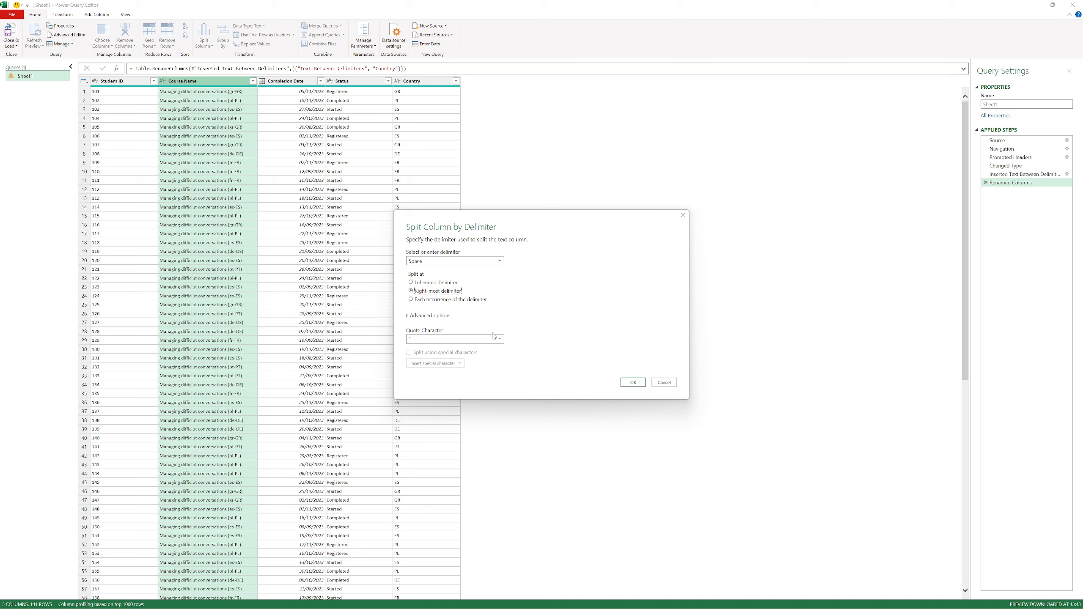
left_click(633, 383)
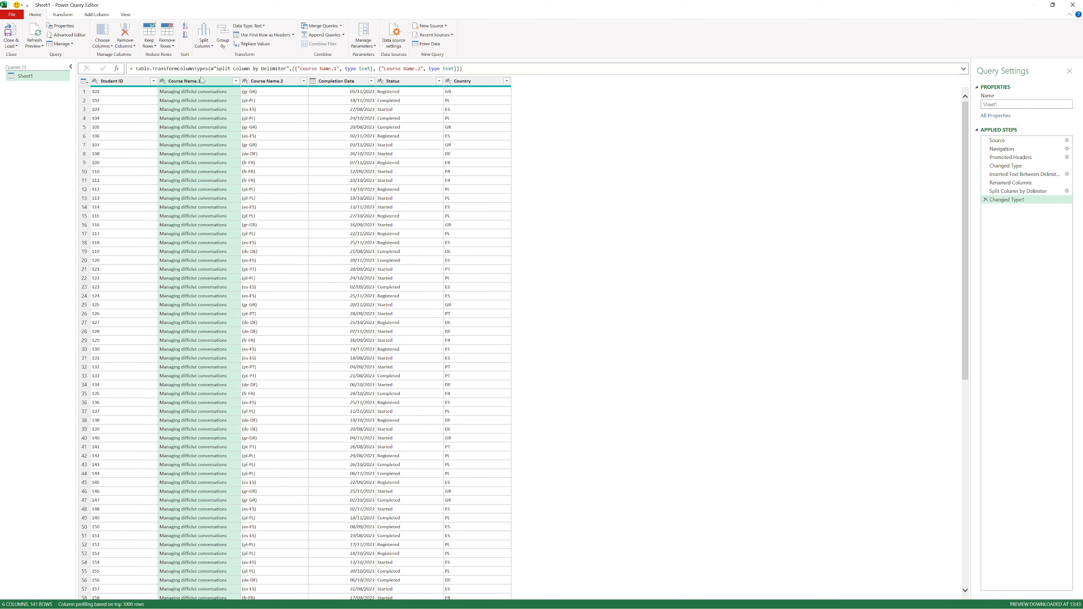
Step: Rename the split-off language code column as Lang and the remaining course title column as Course Name
left_click(260, 93)
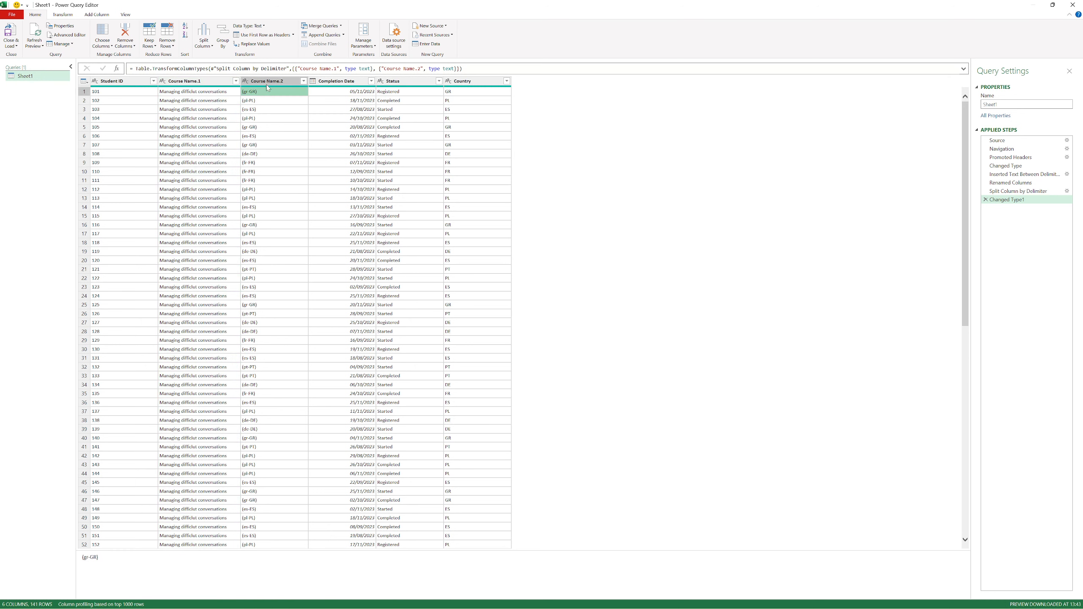
double_click(265, 81)
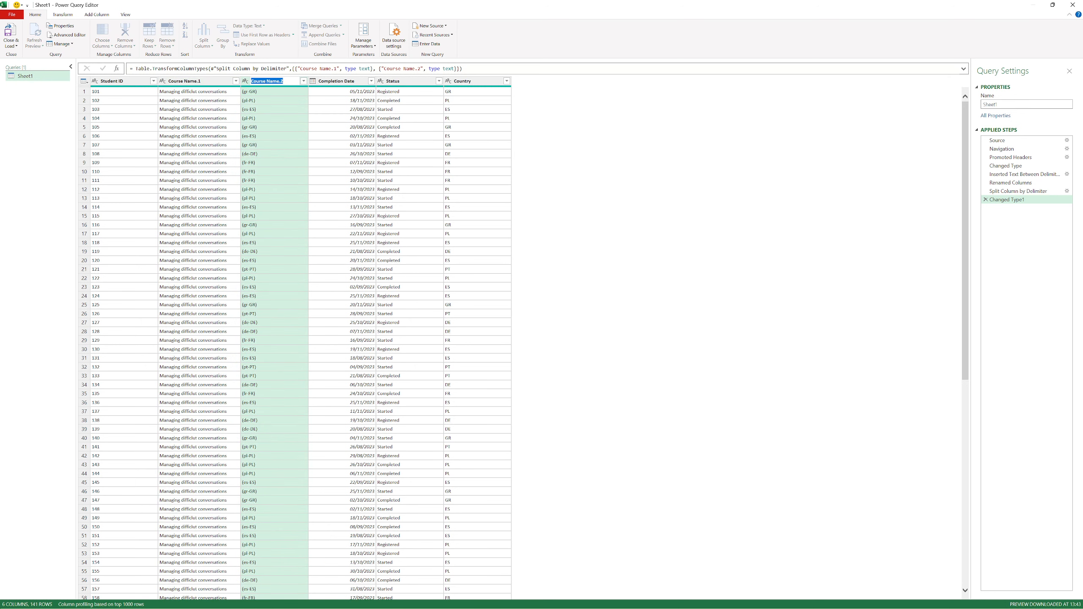
type("Lang")
key("Return")
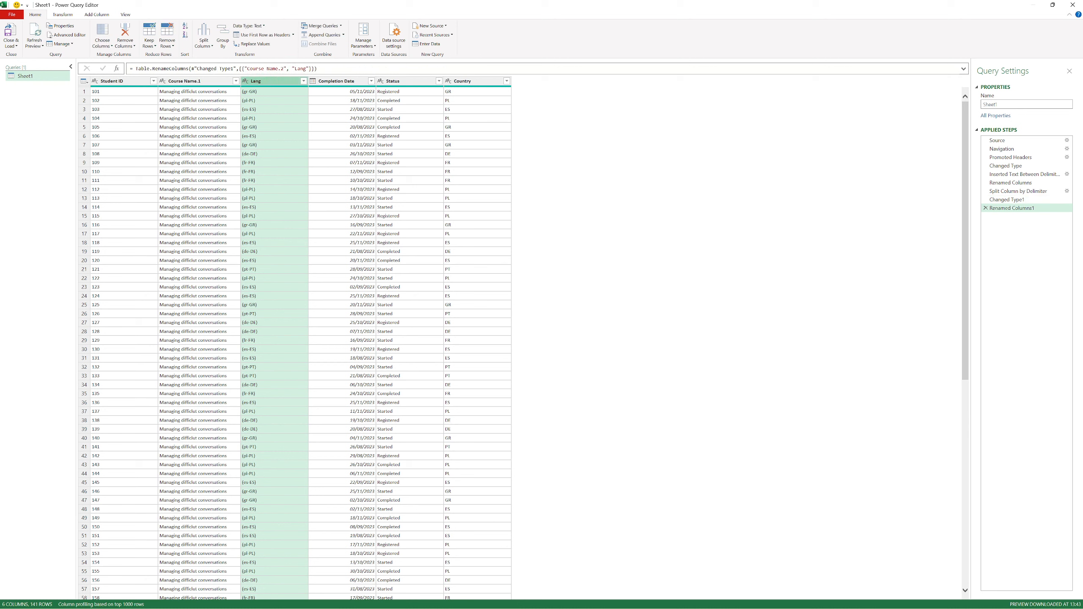
double_click(200, 81)
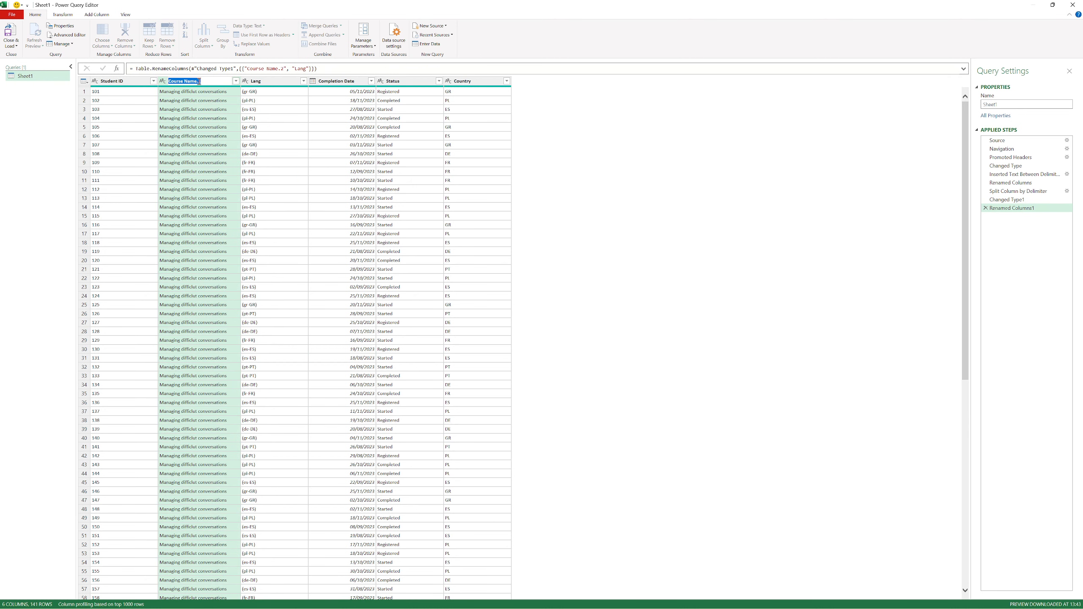
left_click(212, 81)
key("BackSpace")
key("Return")
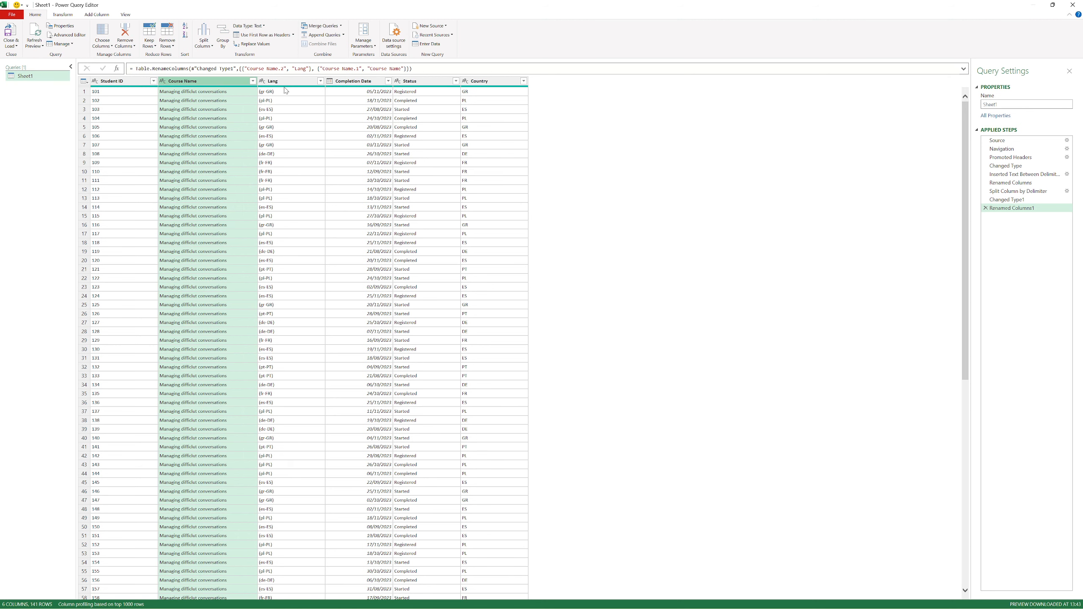
Step: Move the Lang column to the end, after Country, and close and load the query into the workbook
left_click_drag(281, 81, 536, 95)
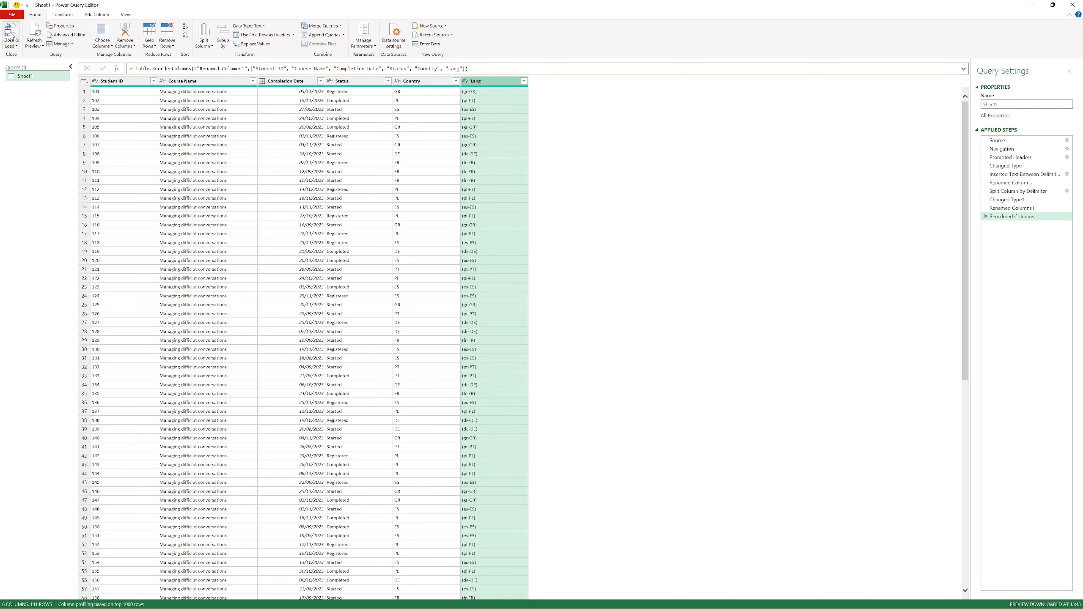
left_click(11, 34)
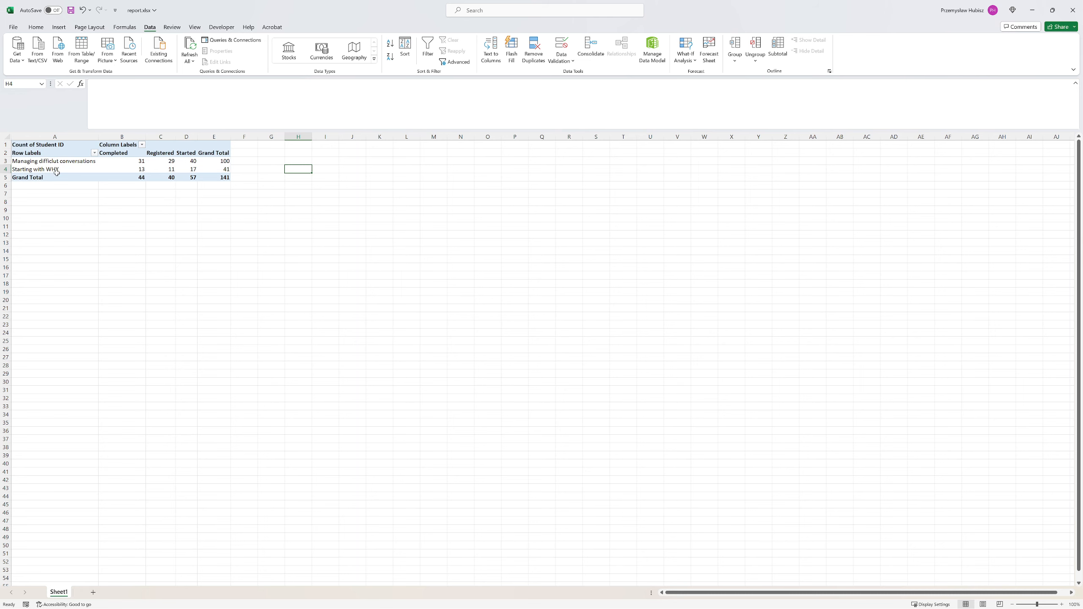
Step: Add a slicer for the Country field and place it just beside the PivotTable
left_click(57, 162)
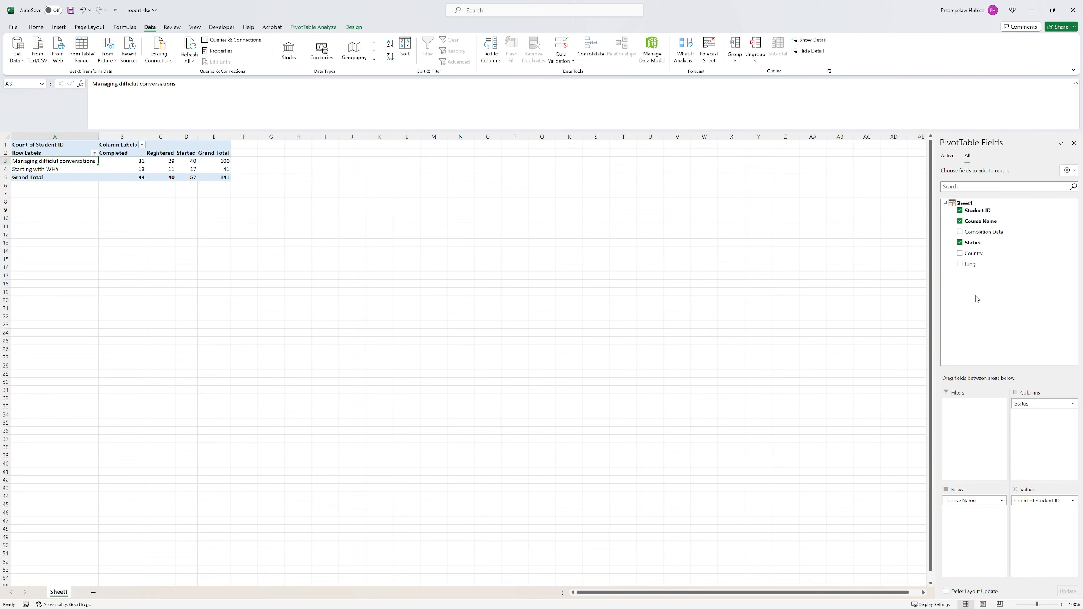
right_click(977, 254)
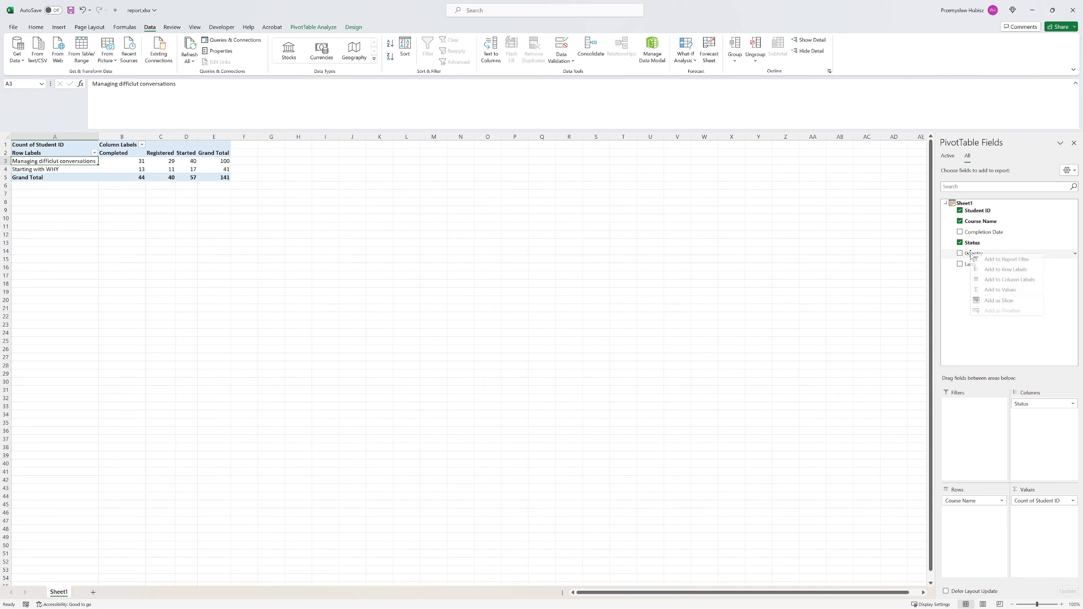
left_click(982, 300)
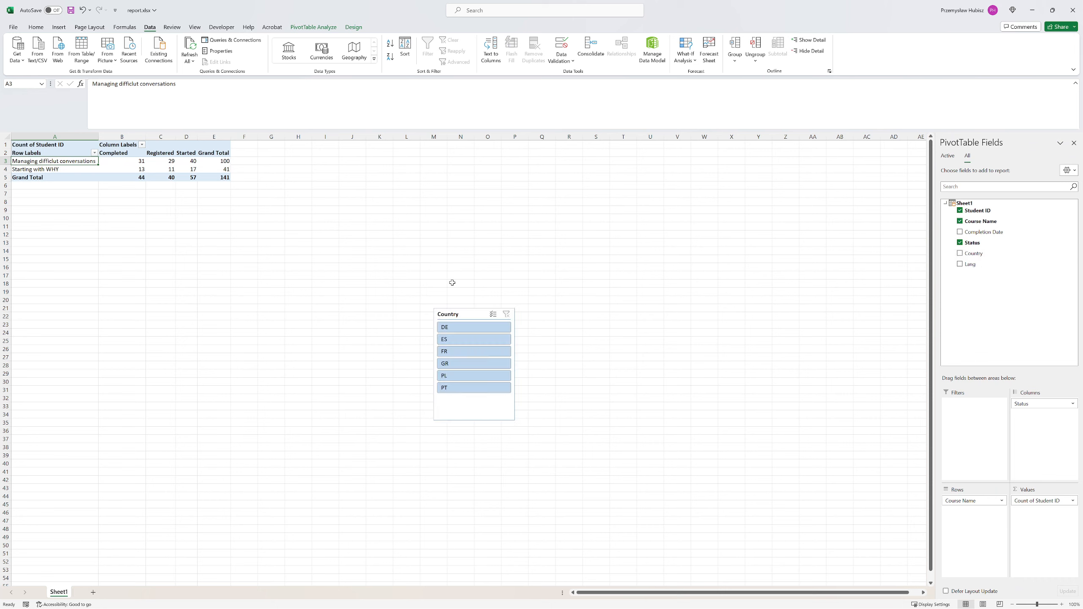
left_click_drag(454, 315, 321, 170)
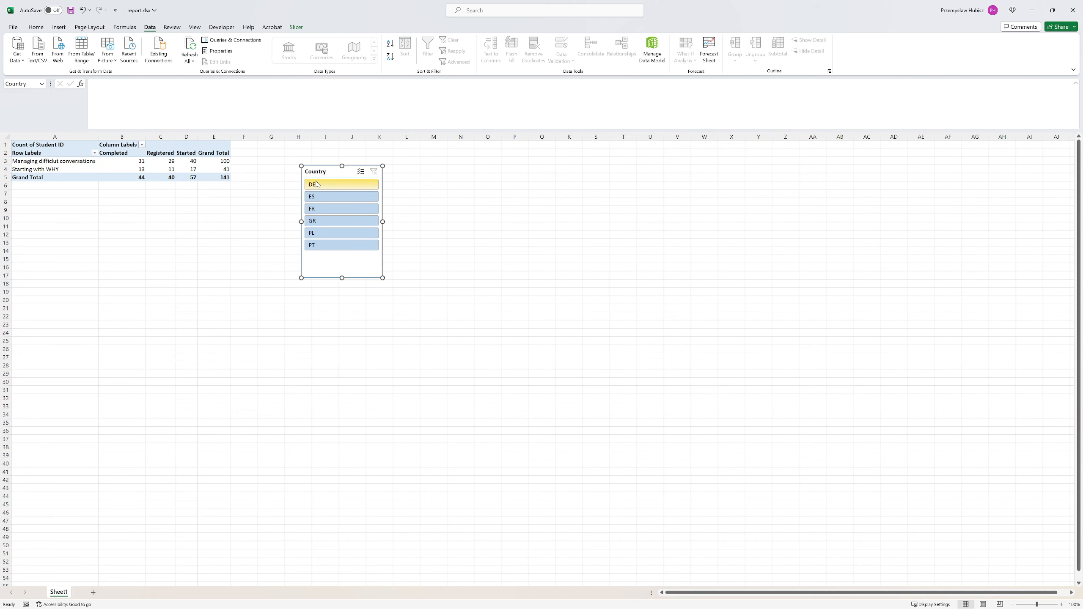
Step: Check the PivotTable for ES, GR, PL, PT and DE individually using the Country slicer, and clear its filter
left_click(323, 197)
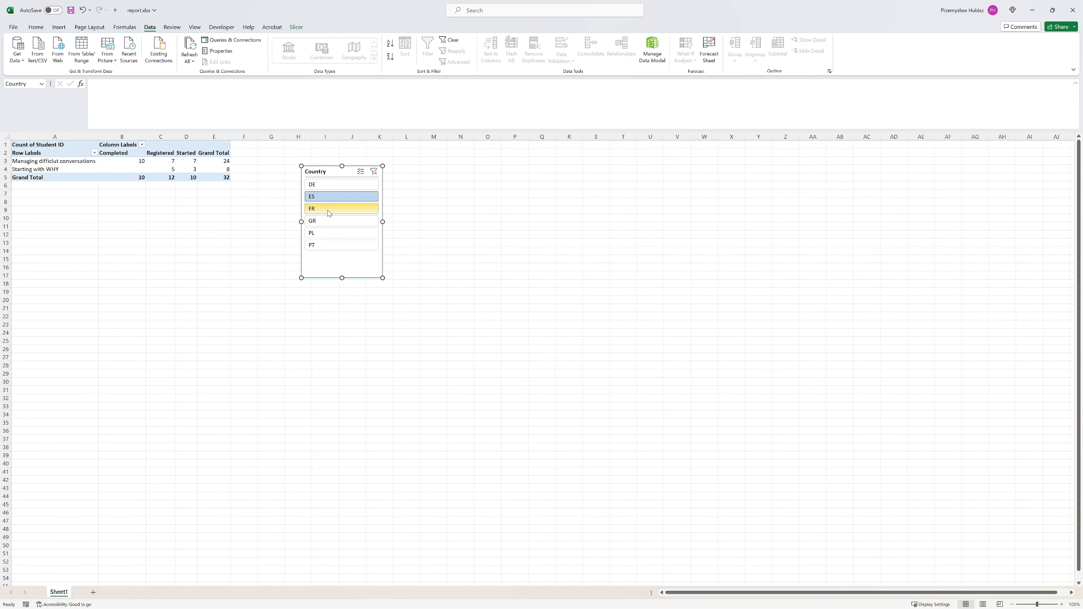
left_click(331, 221)
left_click(334, 234)
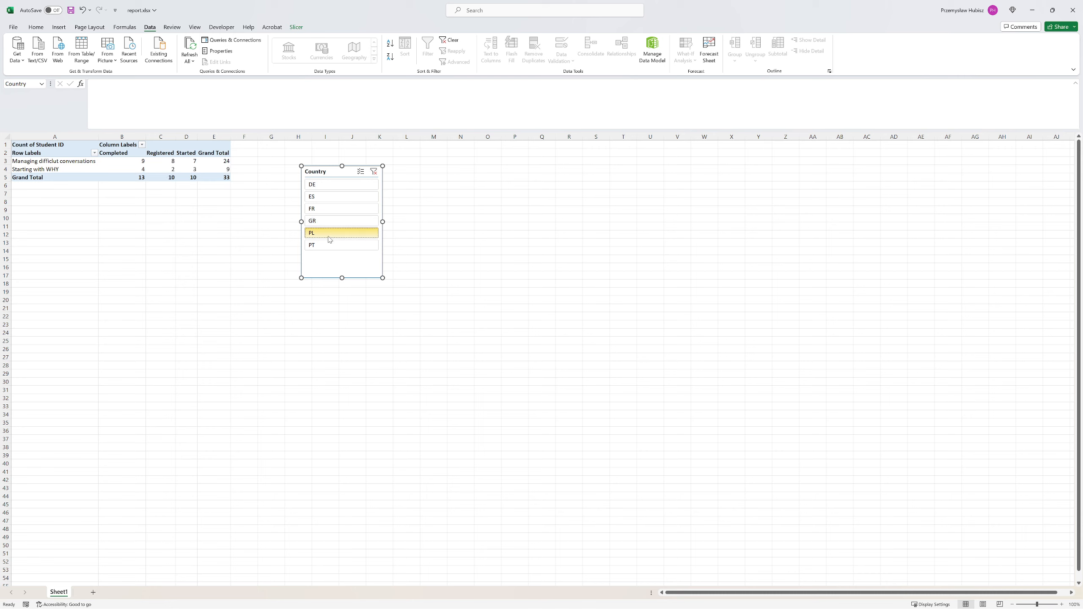
left_click(330, 246)
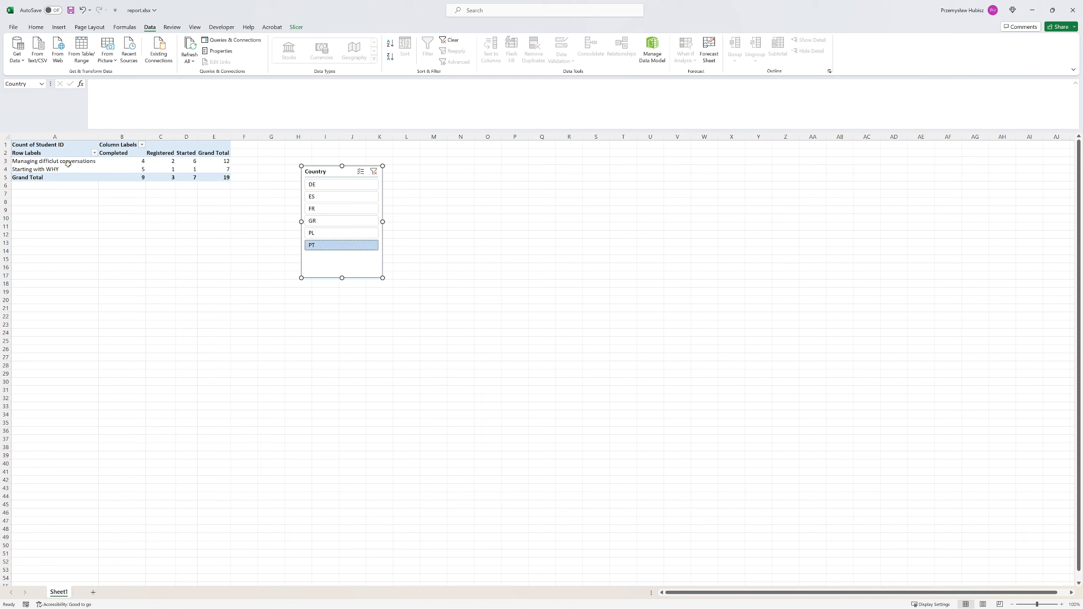
left_click(334, 189)
left_click(374, 172)
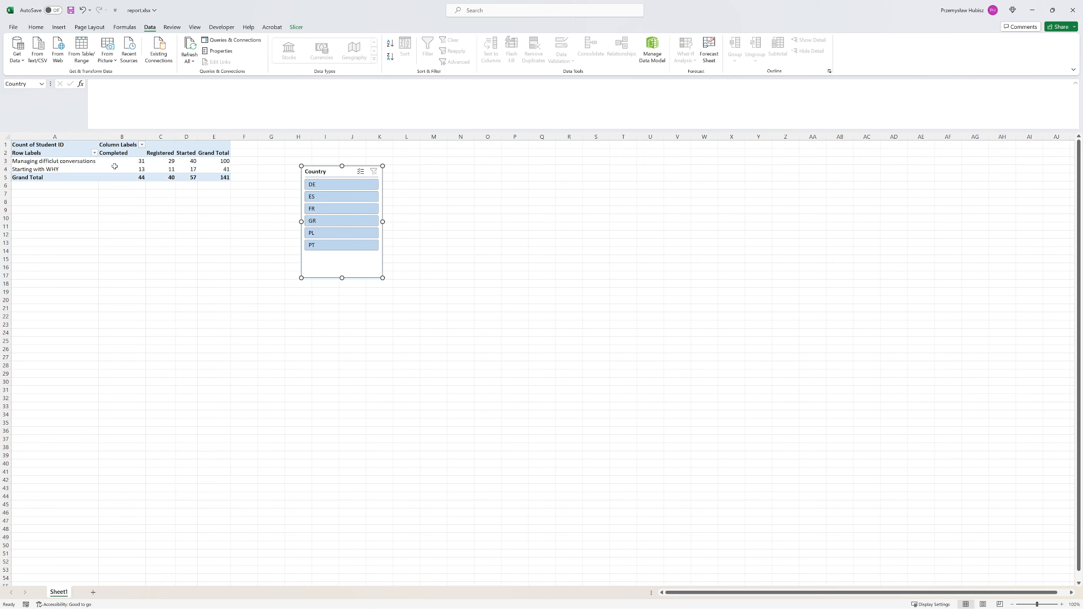
Step: Add Country to the PivotTable rows above Course Name, and test the slicer with PL before clearing its filter
left_click(115, 166)
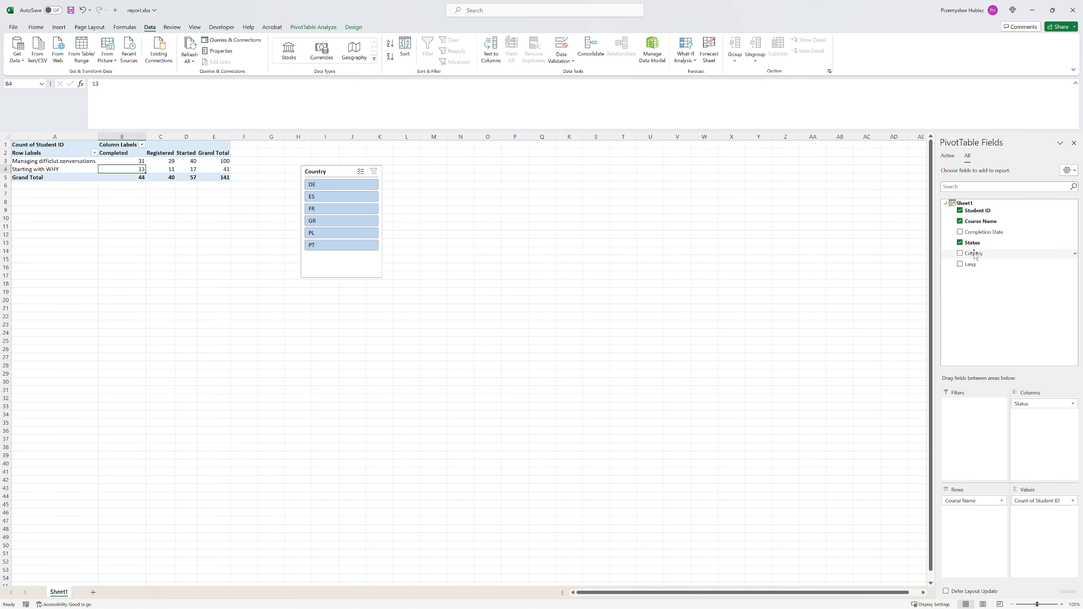
left_click_drag(974, 253, 974, 499)
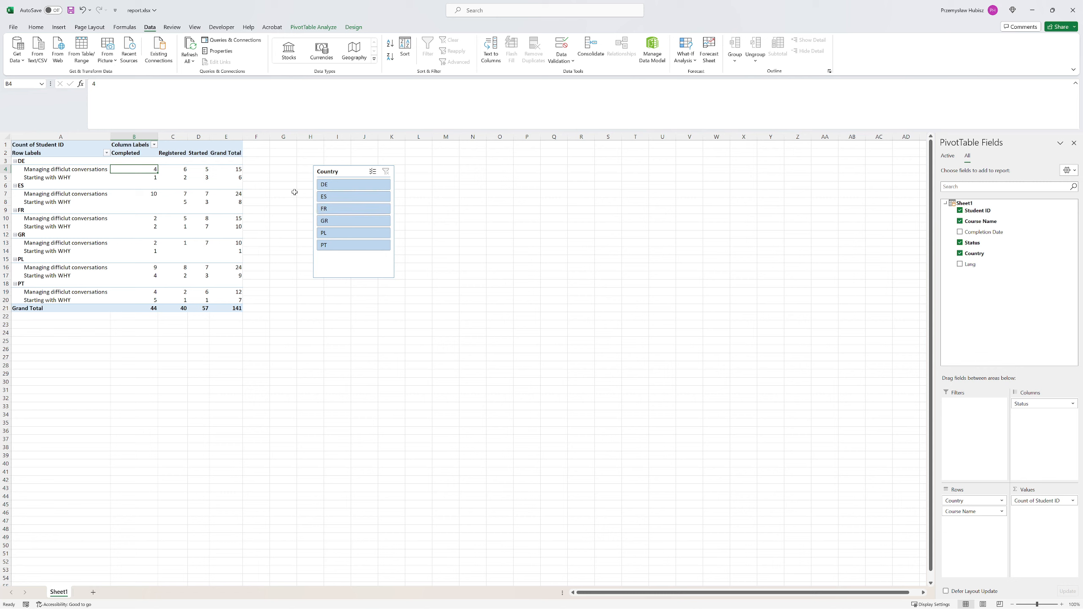
left_click(341, 235)
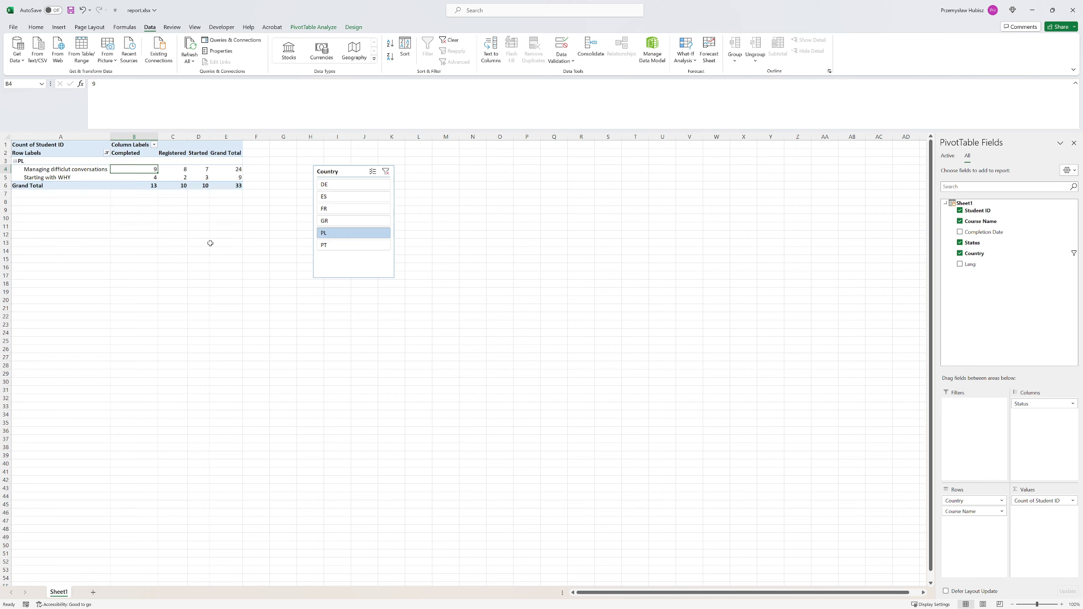
left_click(385, 171)
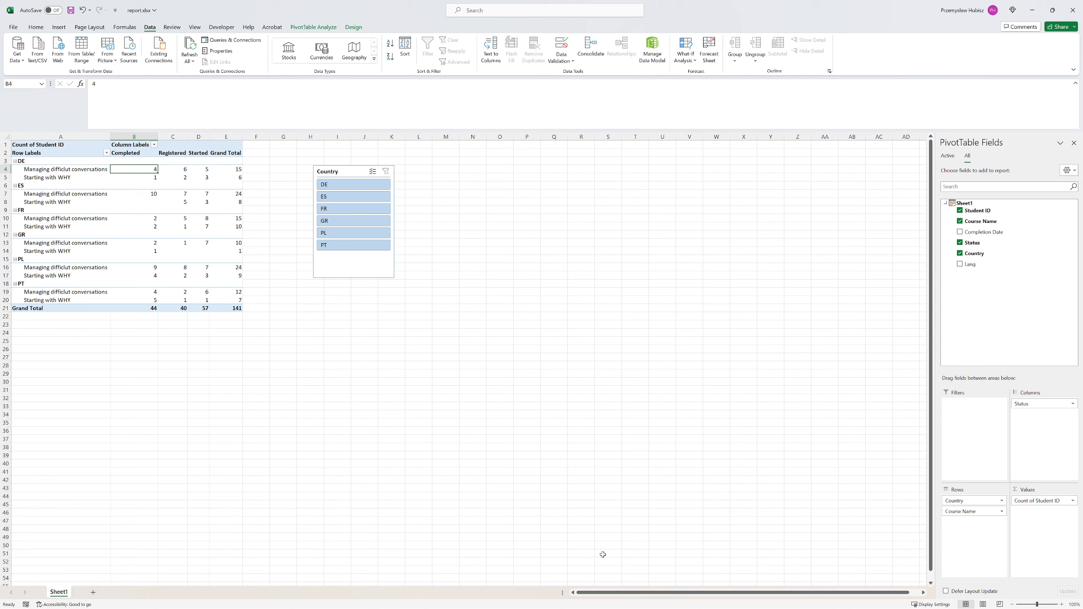
Step: Switch to File Explorer and open the data folder inside PQ for LMS admins
left_click(689, 357)
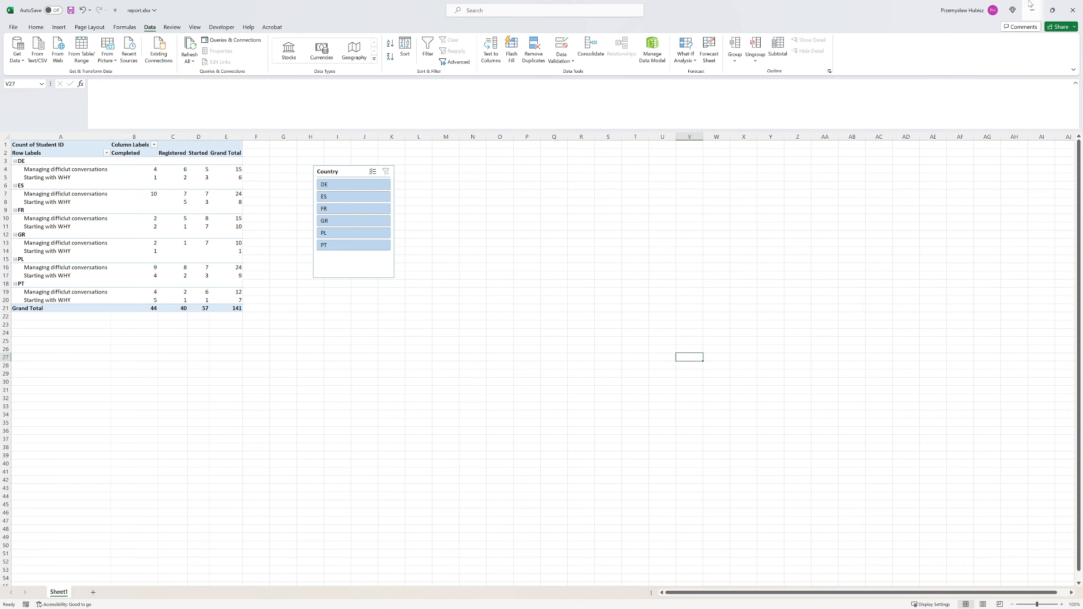
left_click(1053, 11)
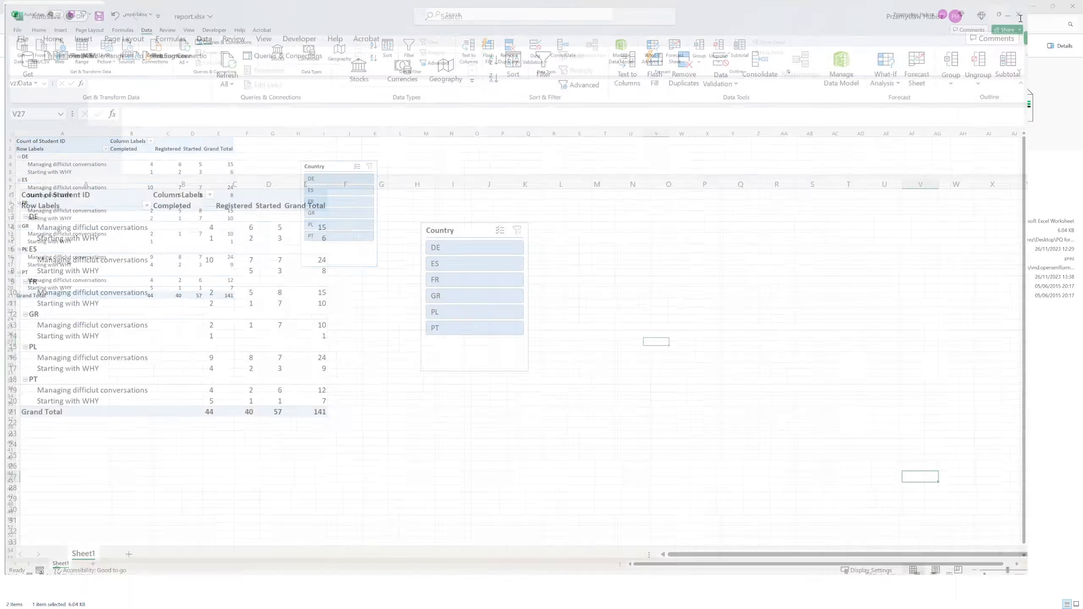
left_click(523, 506)
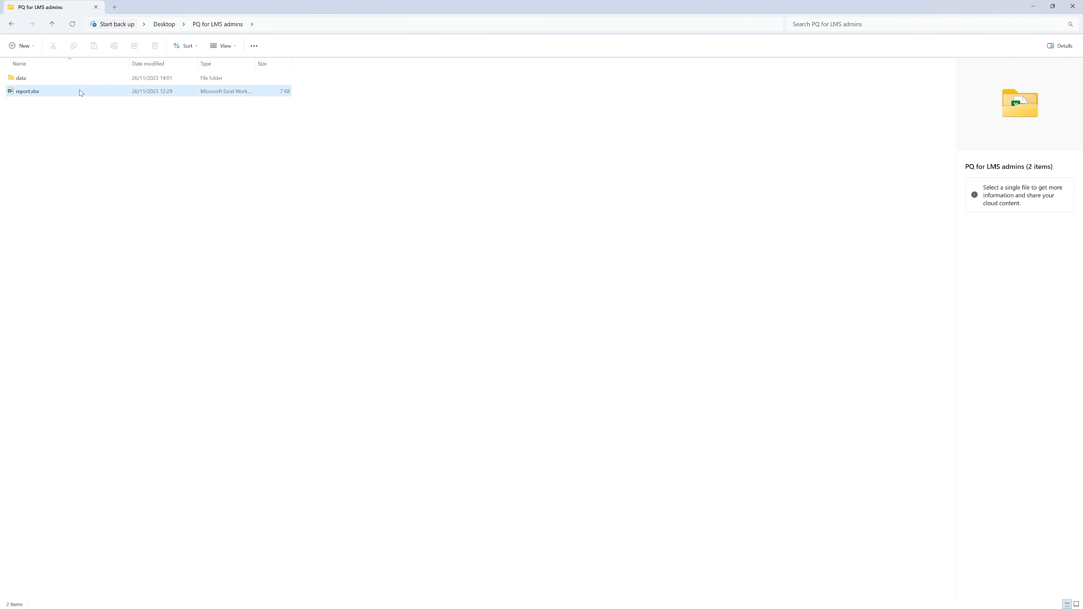
double_click(56, 79)
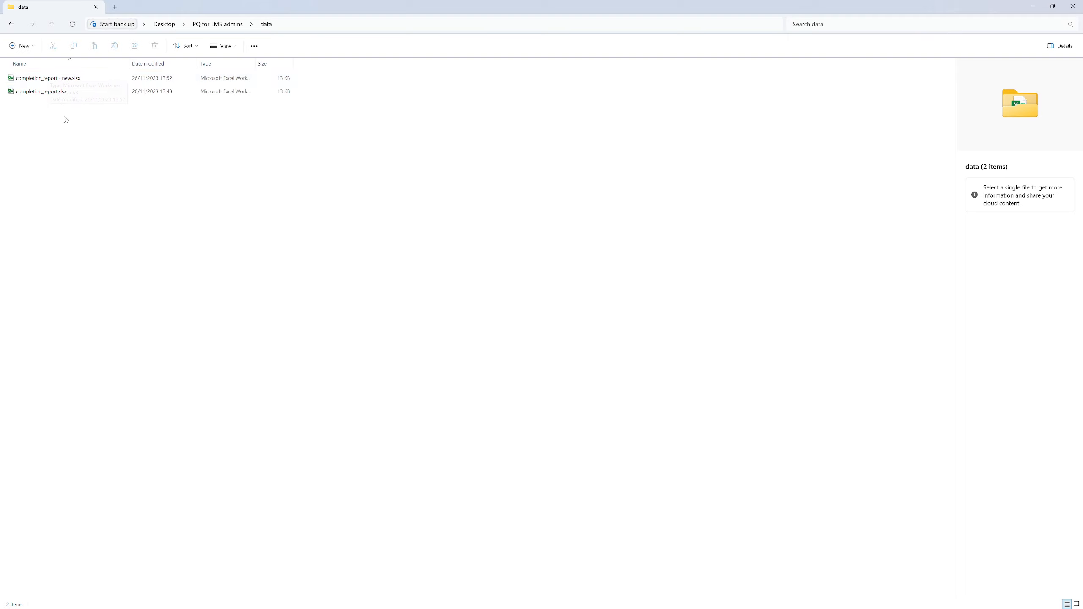
Step: Remove the "- new" suffix from completion_report - new.xlsx, accepting completion_report (2).xlsx as the file name
left_click(61, 81)
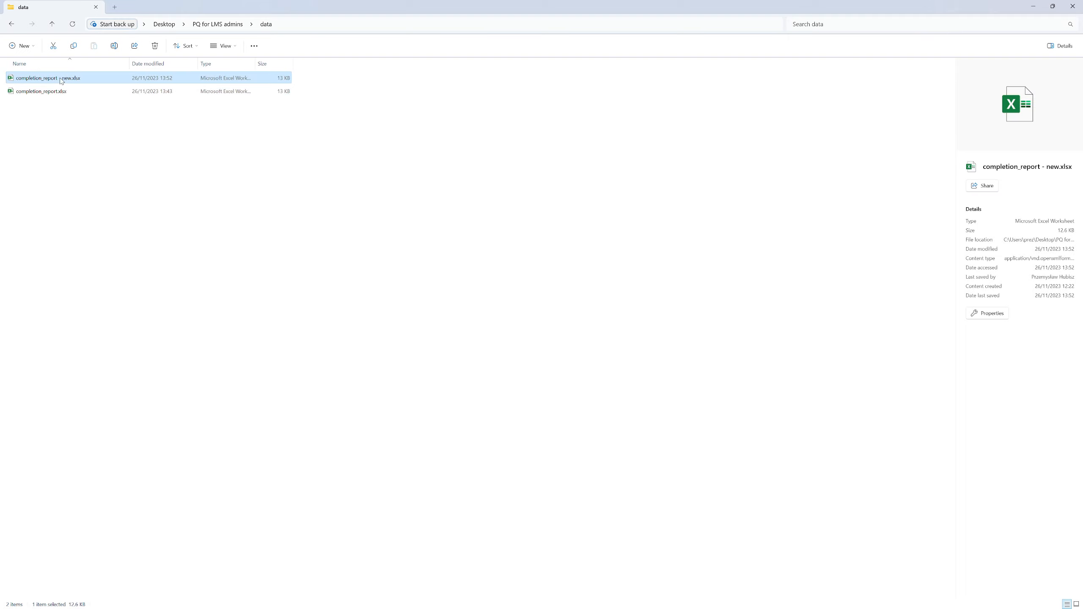
left_click(60, 80)
left_click(59, 79)
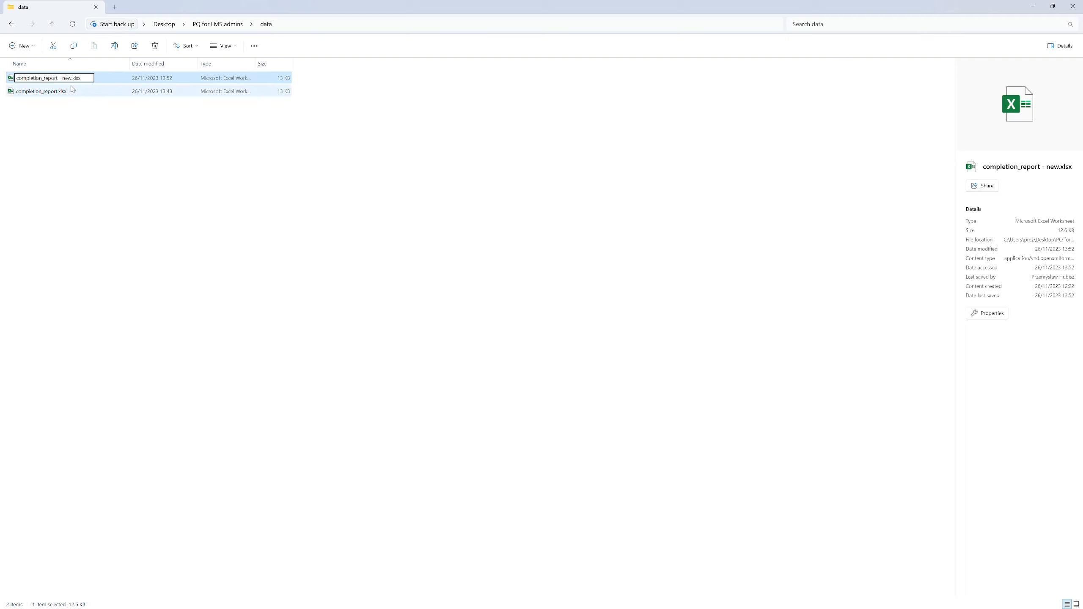
key("Delete")
key("Delete")
key("Delete")
key("Delete")
key("Delete")
key("Delete")
key("Return")
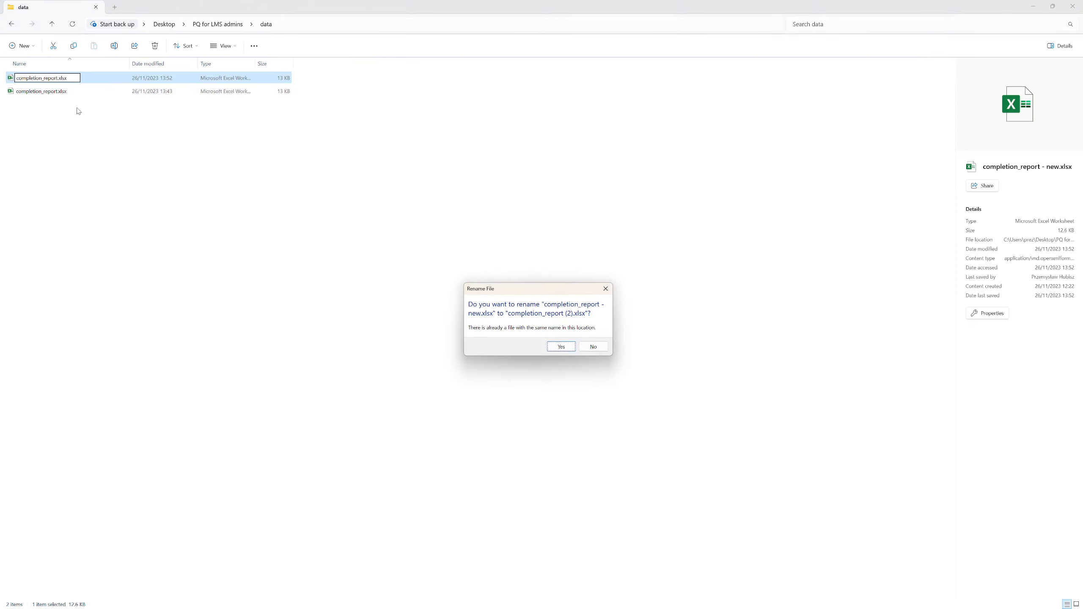
left_click(560, 347)
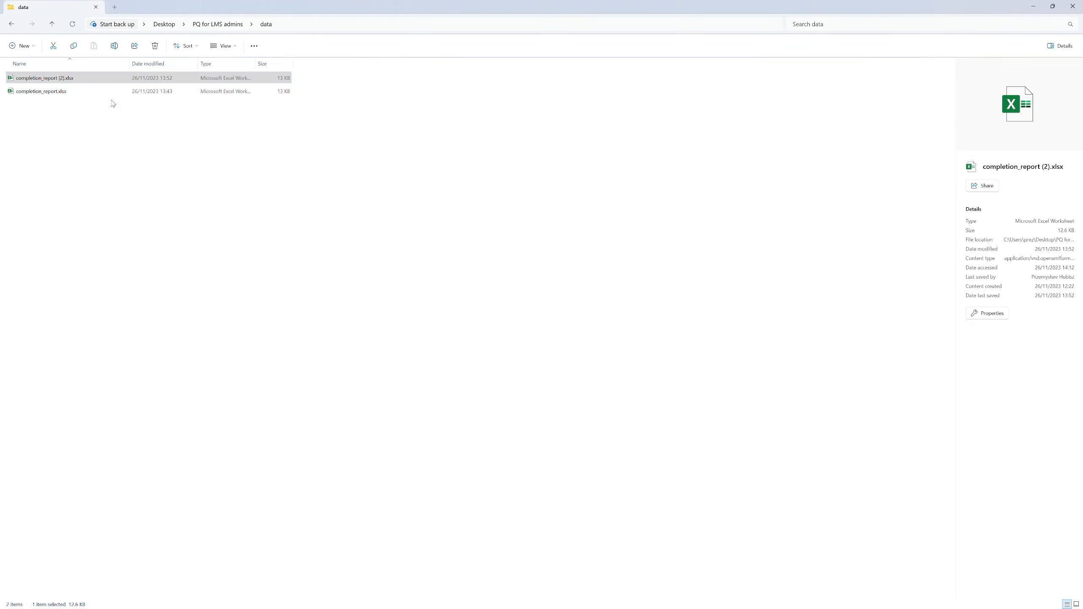
Step: Delete the old completion_report.xlsx and rename completion_report (2).xlsx as completion_report.xlsx
left_click(51, 90)
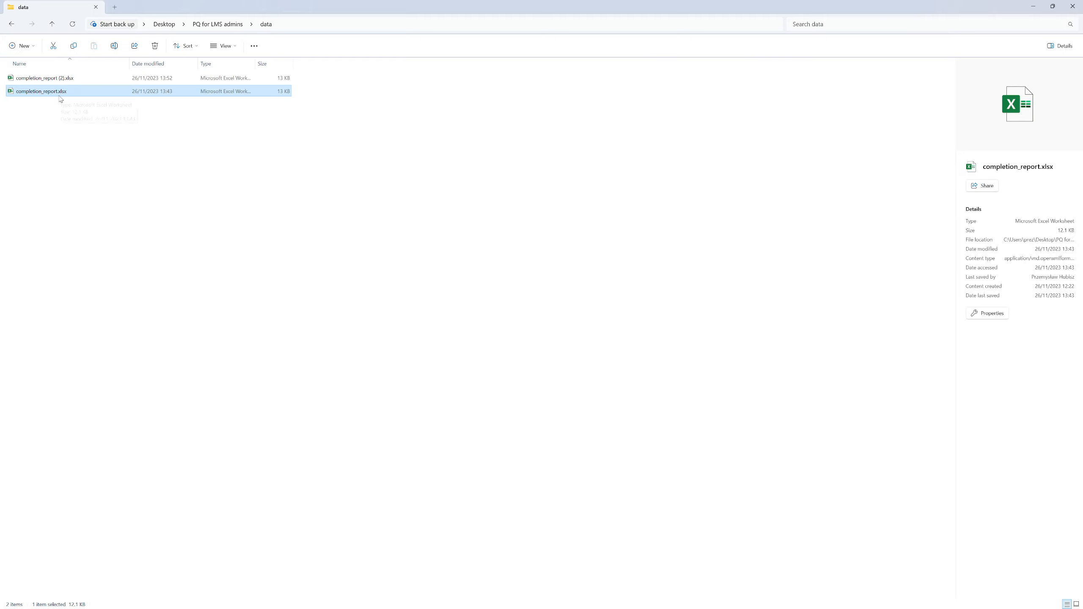
key("Delete")
left_click(72, 79)
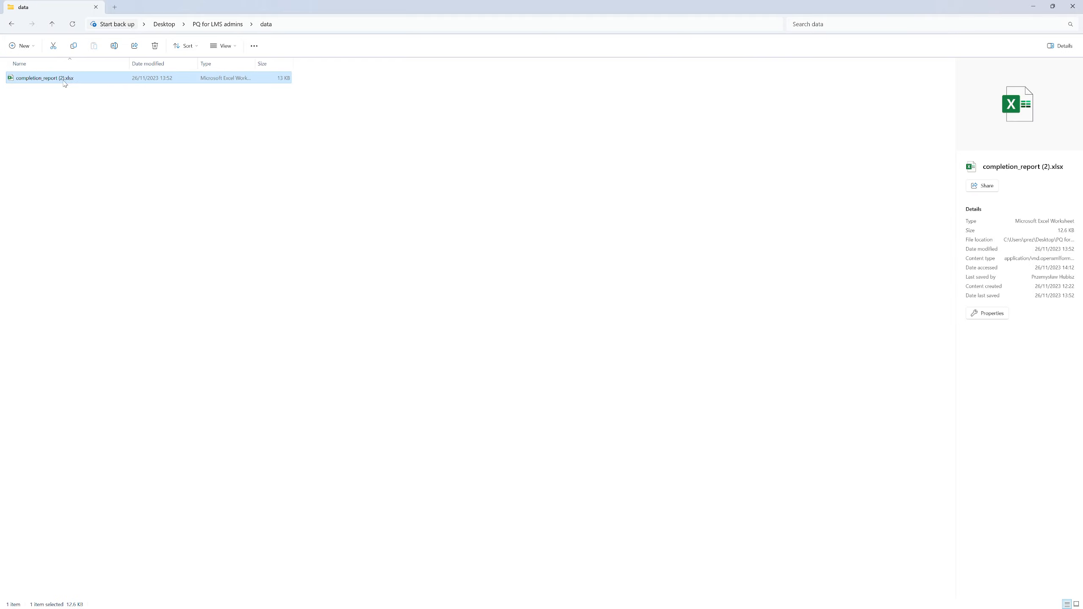
key("F2")
key("Right")
key("BackSpace")
key("BackSpace")
key("BackSpace")
key("BackSpace")
key("Return")
Step: Switch to the completion_report.xlsx workbook in Excel and examine the Negotiation skills rows at the end of the data
key("alt+Tab")
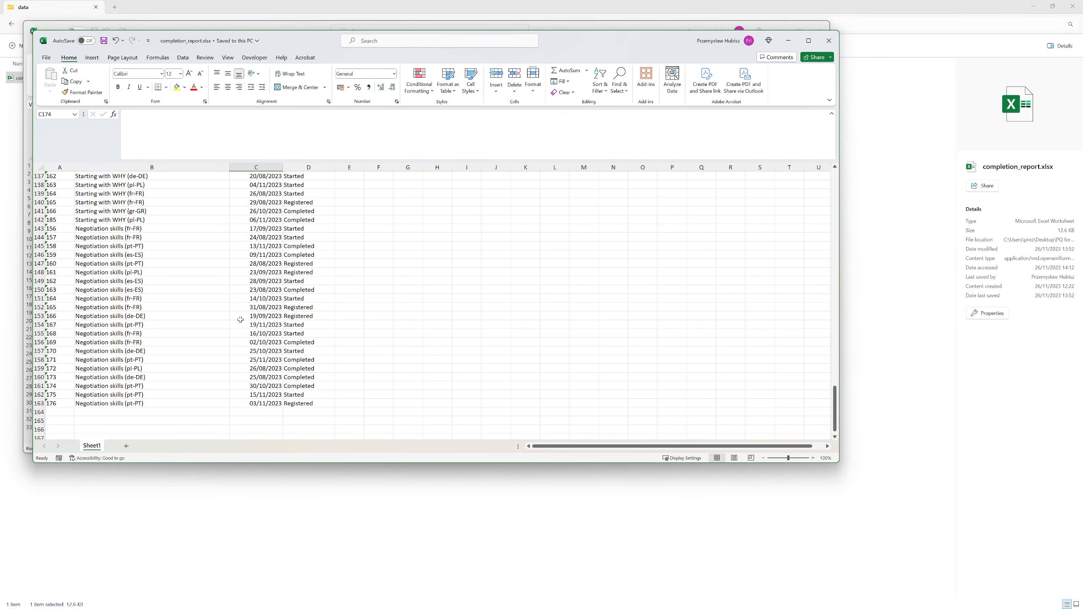
scroll(172, 360, "up", 2)
scroll(139, 255, "down", 2)
left_click(108, 230)
scroll(115, 254, "down", 1)
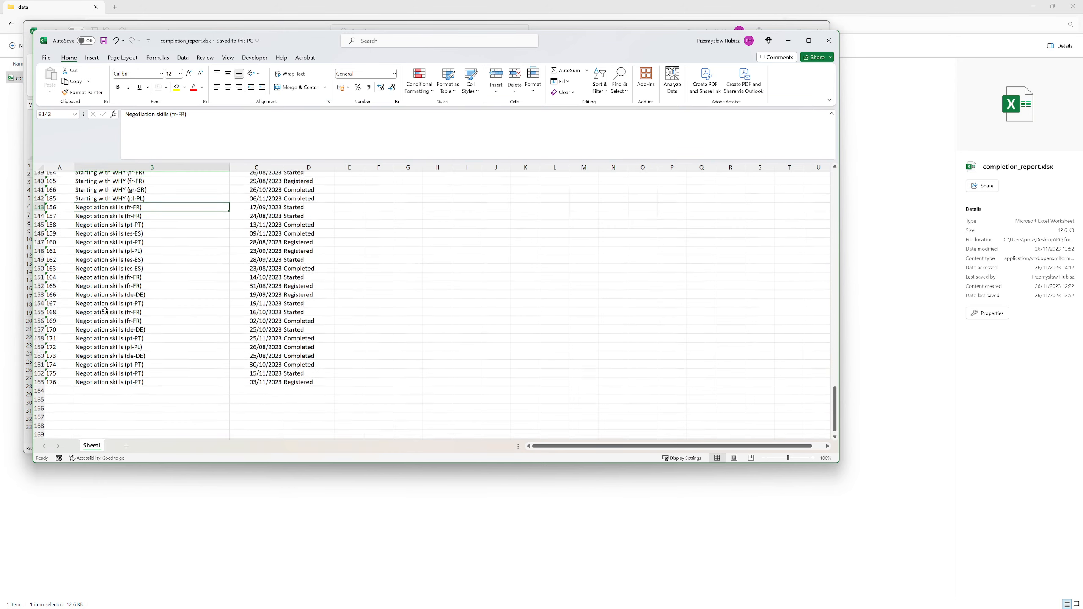
Step: Close completion_report.xlsx and refresh all data connections in report.xlsx
left_click(828, 40)
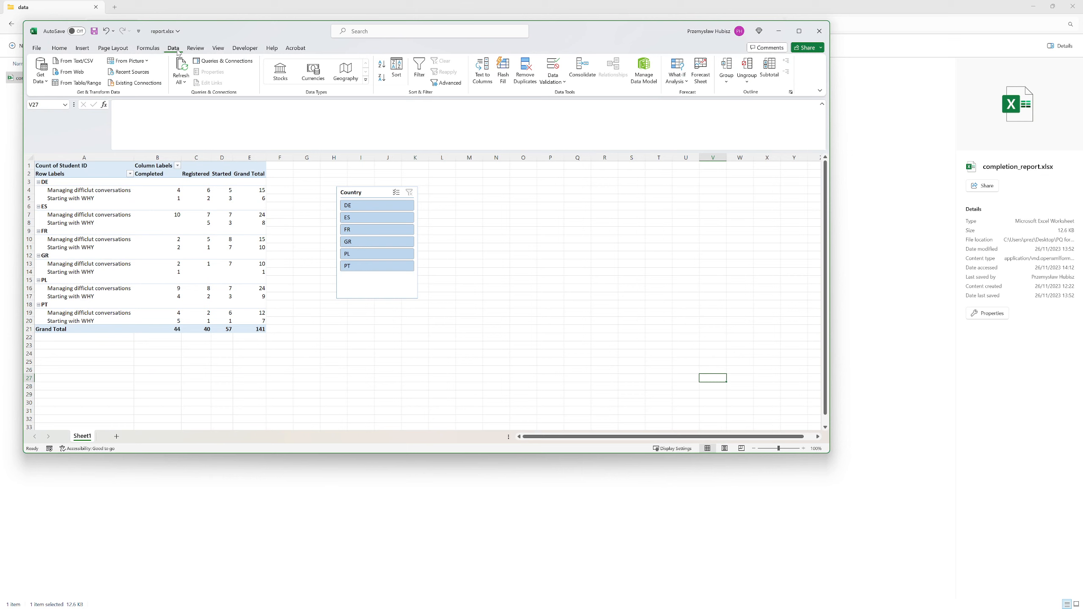
left_click(181, 68)
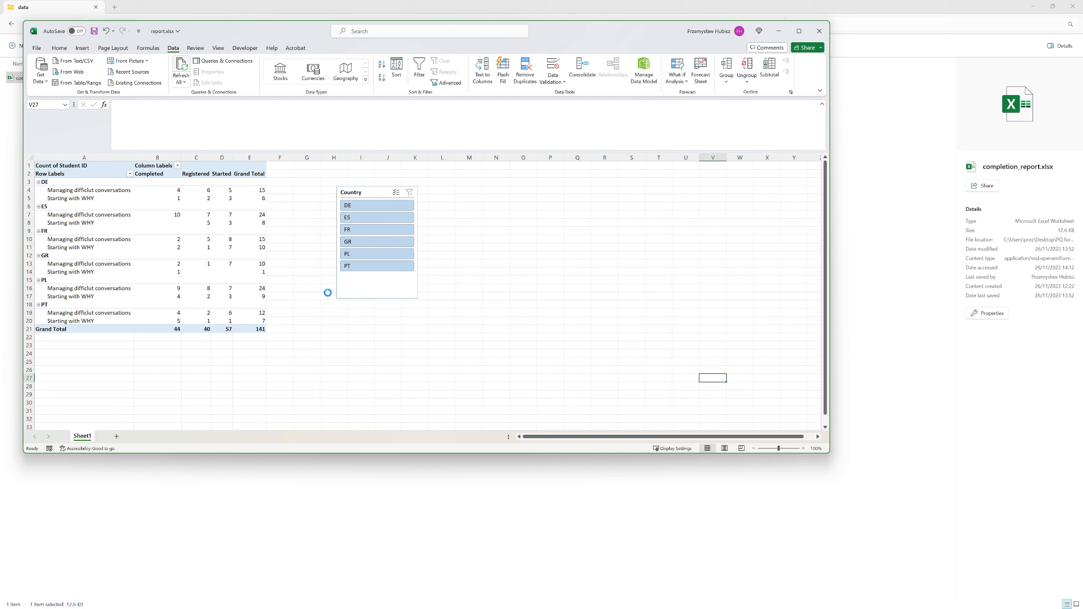